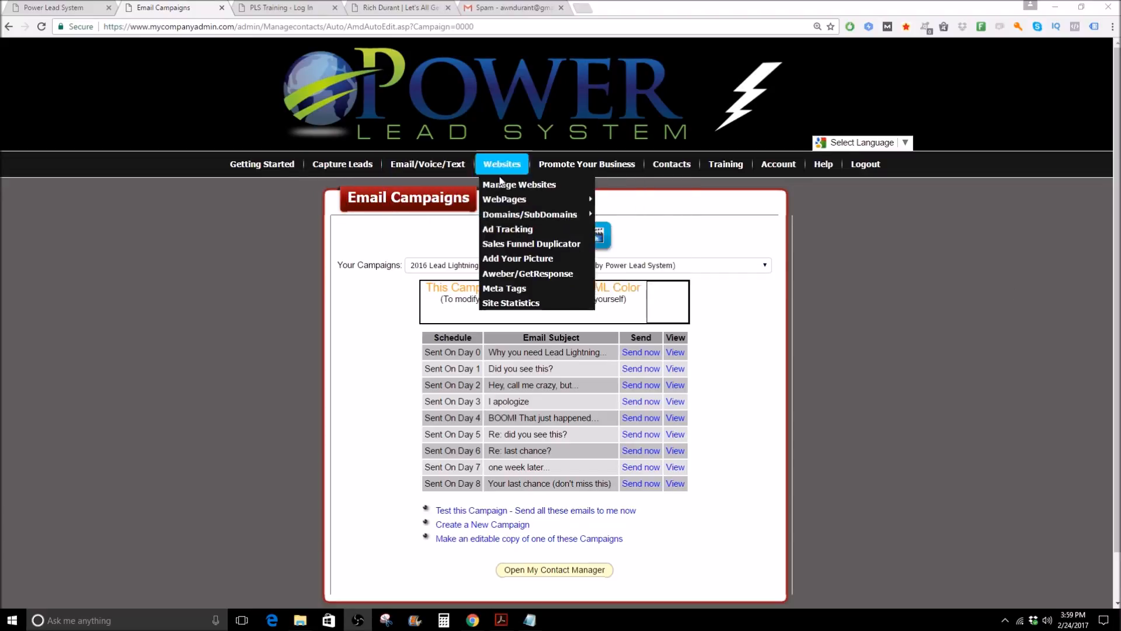
# Open the page for viewing and editing email campaigns
pyautogui.moveTo(393, 167)
pyautogui.moveTo(420, 184)
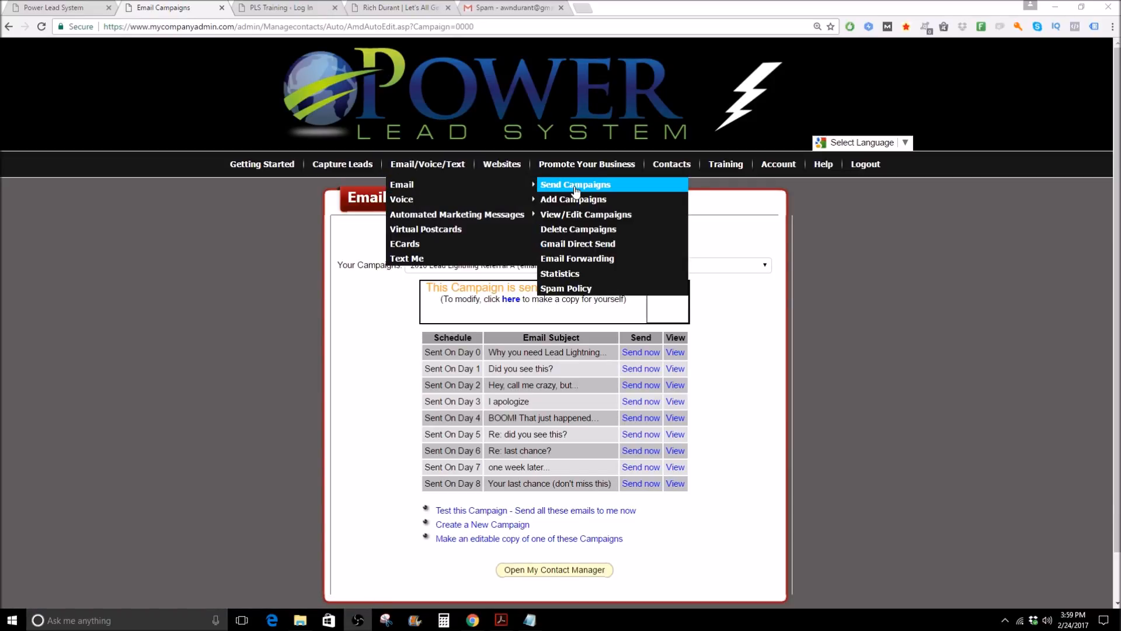
pyautogui.click(573, 216)
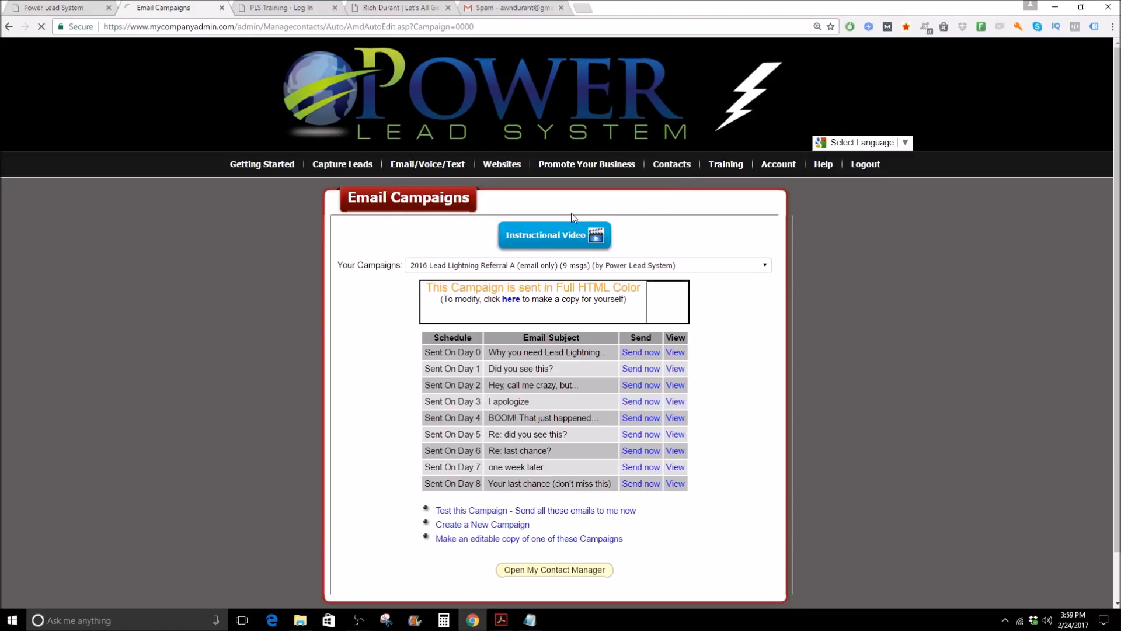
pyautogui.scroll(-1, 897, 341)
pyautogui.scroll(-1, 898, 341)
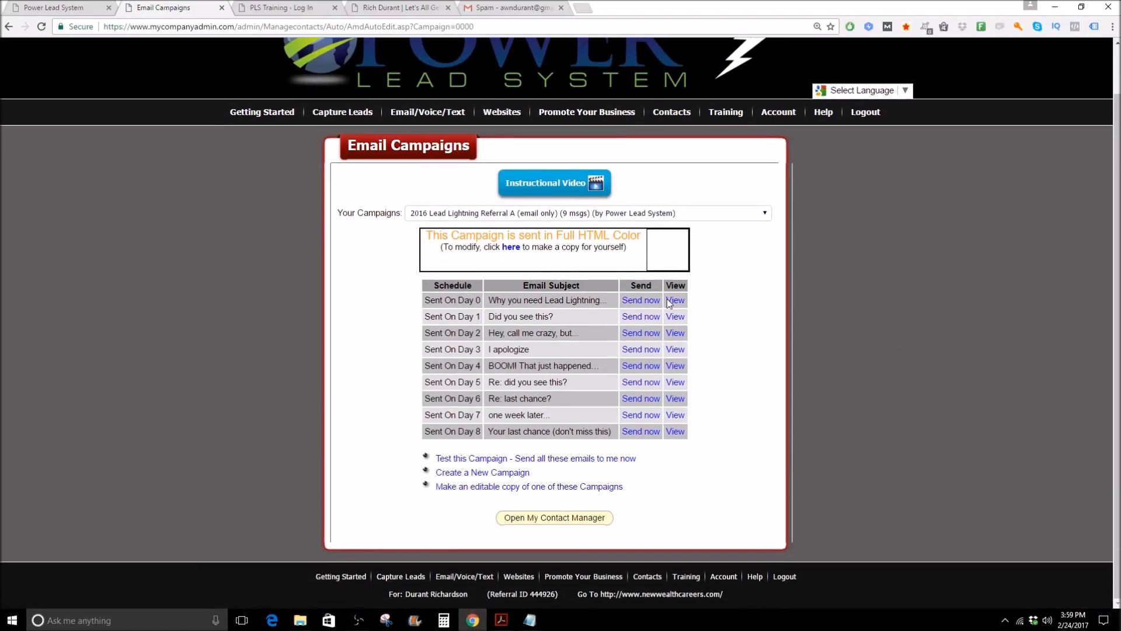
# Start an editable campaign copy and create it with the name "Tutorial Capture emails"
pyautogui.click(550, 488)
pyautogui.click(640, 243)
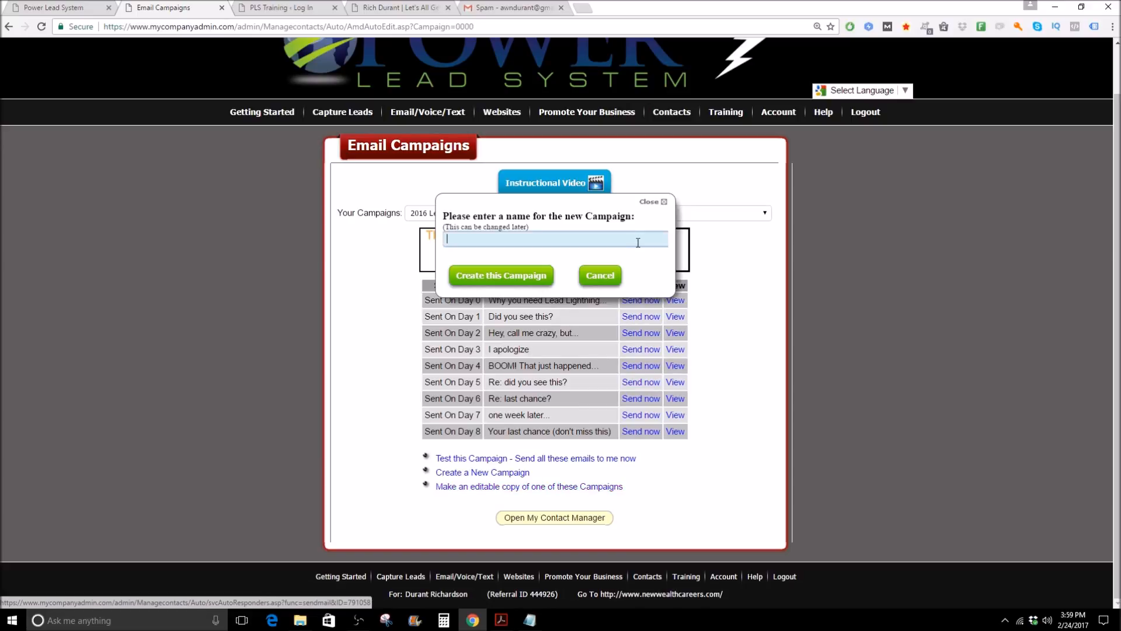
pyautogui.write('Tut')
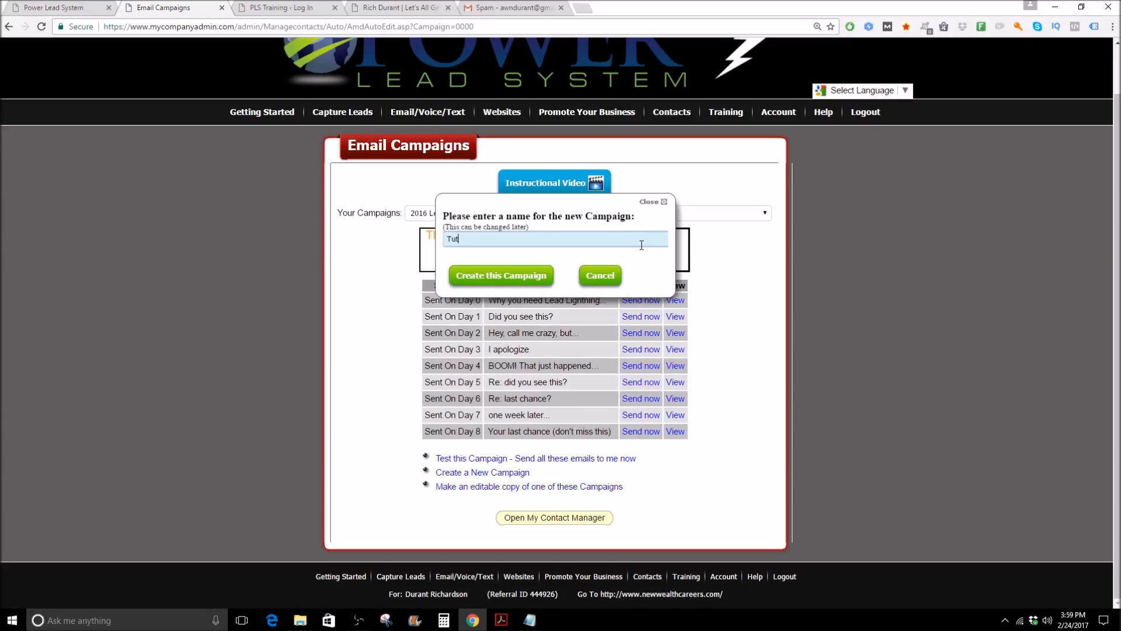
pyautogui.write('orial Capture emails')
pyautogui.click(520, 275)
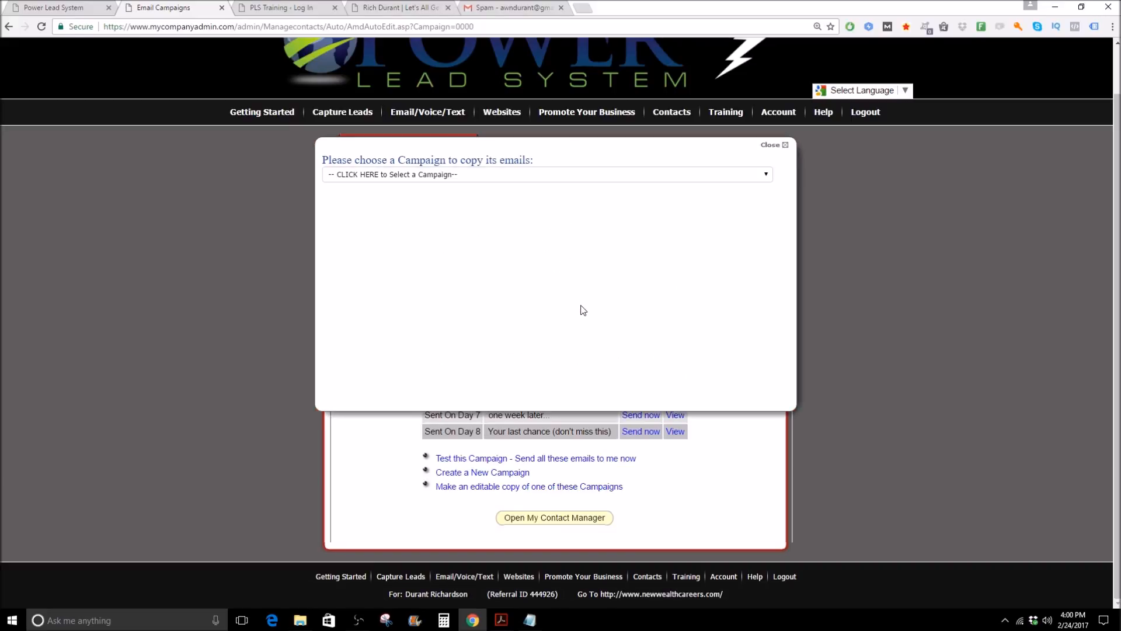
# Copy the emails of "Lead Lightning Optins (Lead Lightning only)" by Power Lead System into the Tutorial Capture emails campaign
pyautogui.click(531, 174)
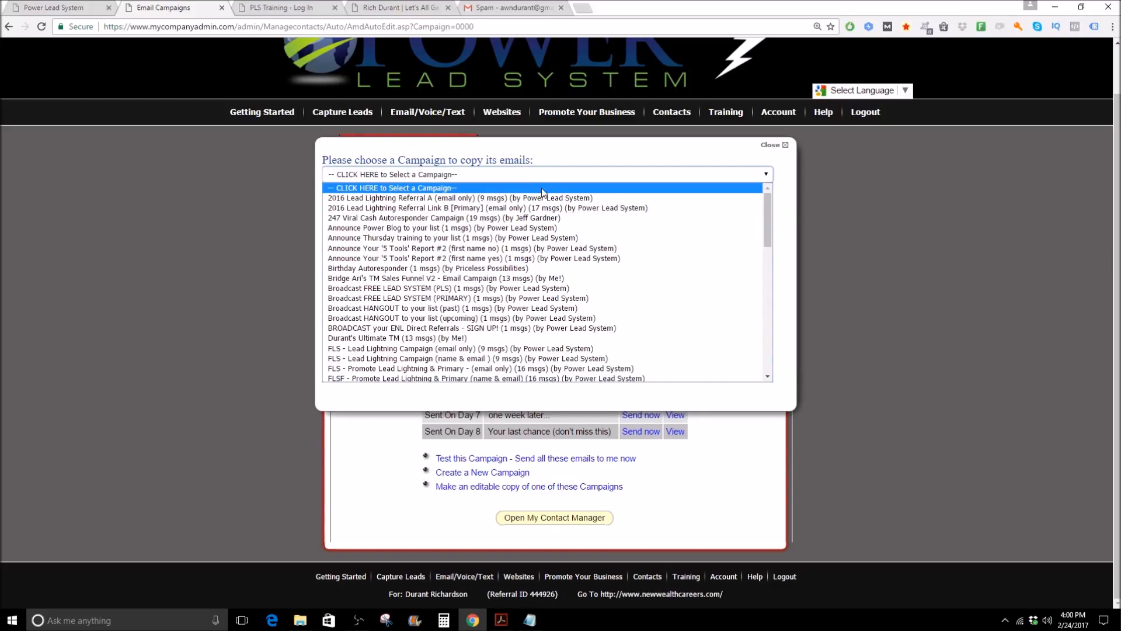
pyautogui.moveTo(766, 226); pyautogui.dragTo(766, 342)
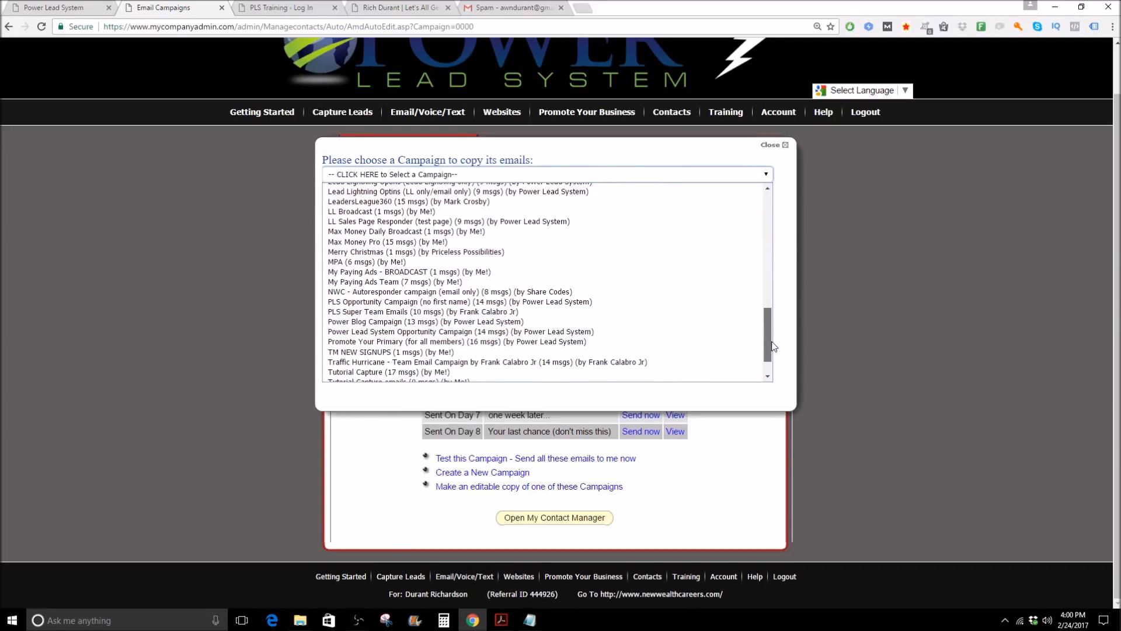
pyautogui.scroll(4, 635, 323)
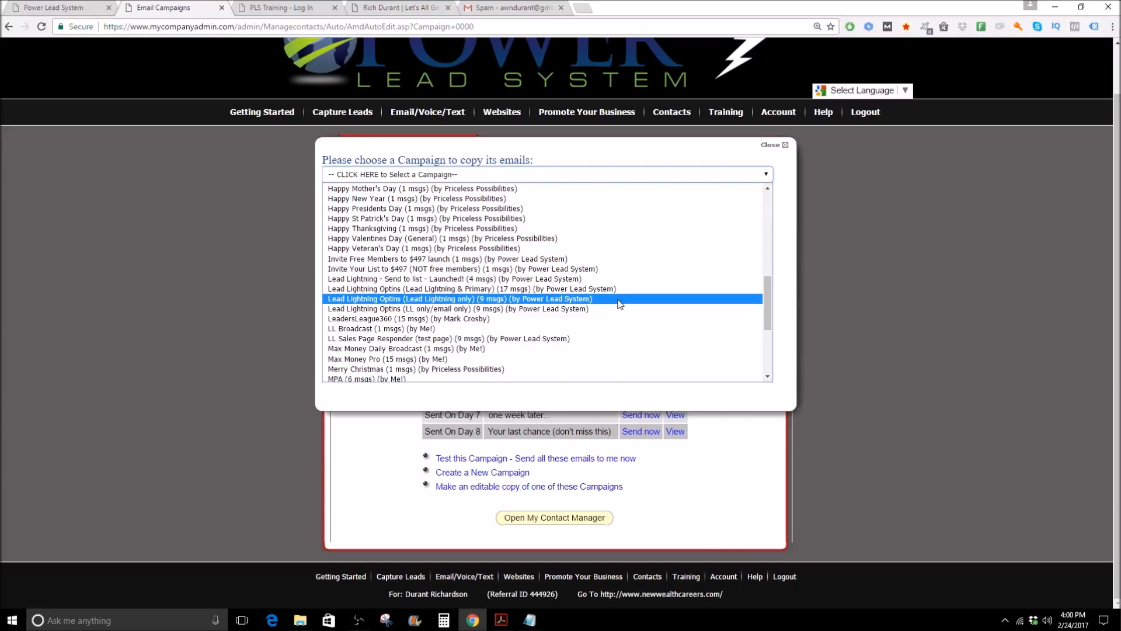
pyautogui.click(618, 299)
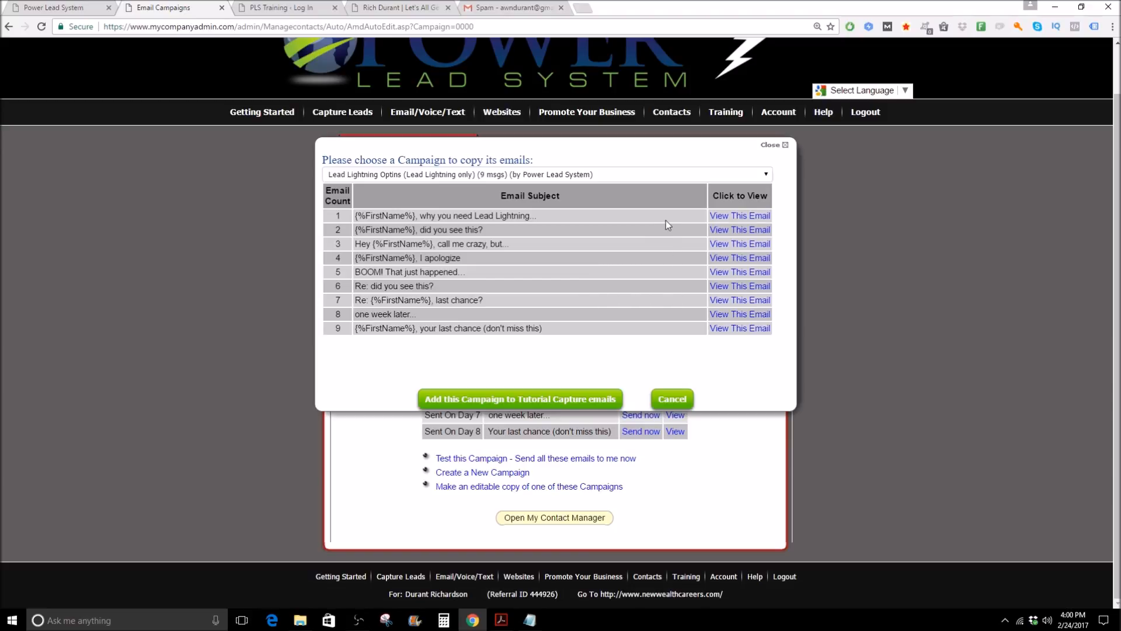
pyautogui.click(566, 402)
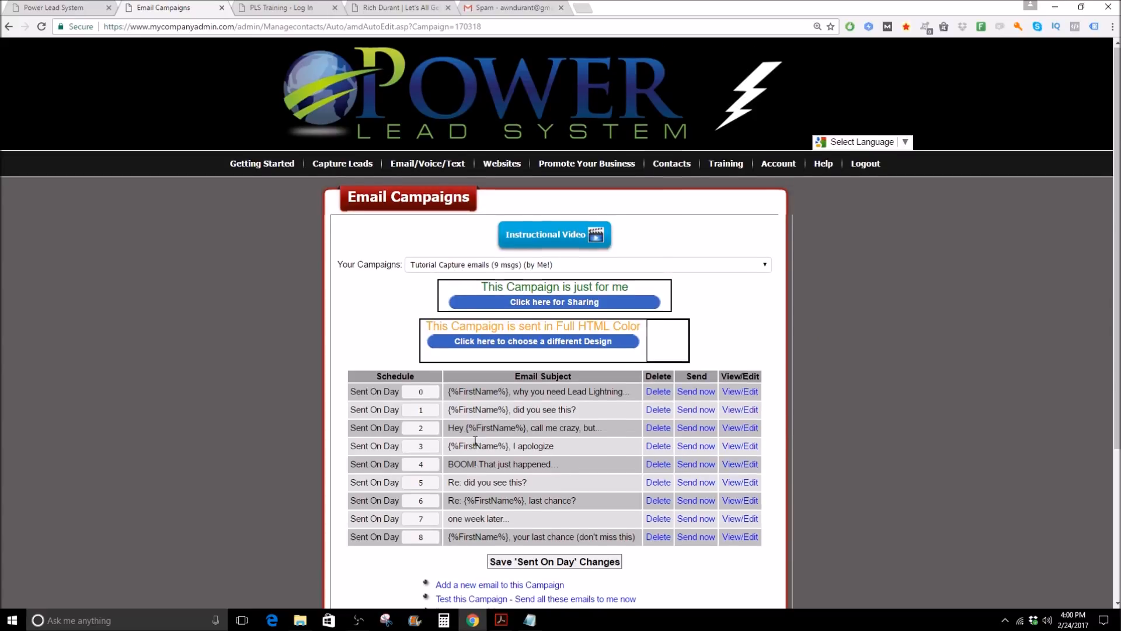
# Open the Day 0 email of the Tutorial Capture emails campaign for editing
pyautogui.scroll(-1, 578, 391)
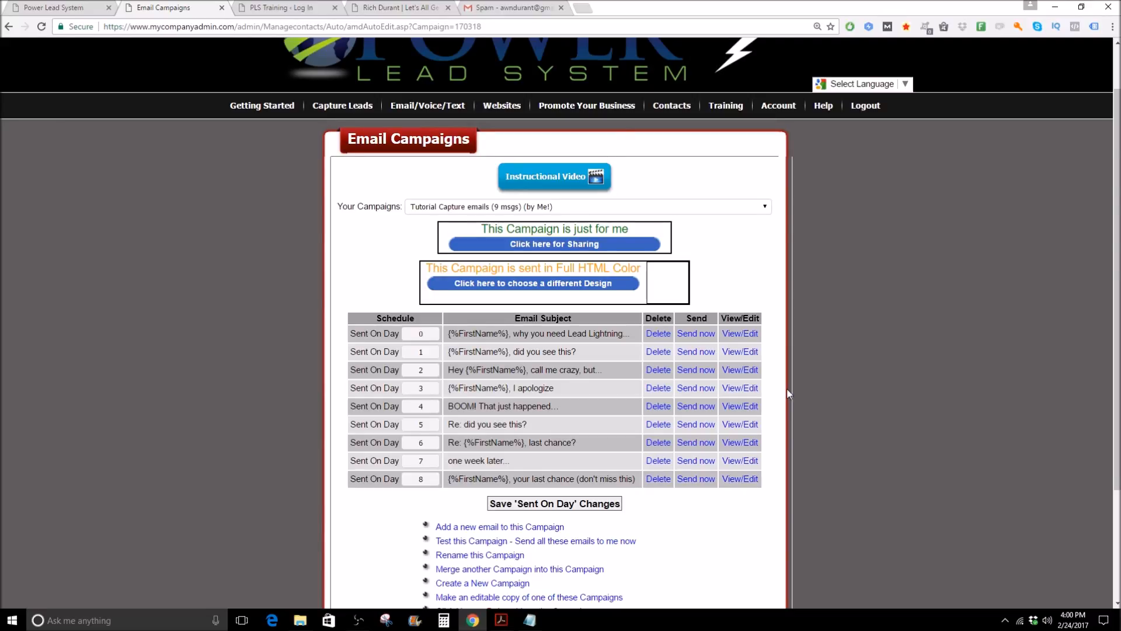
pyautogui.click(735, 340)
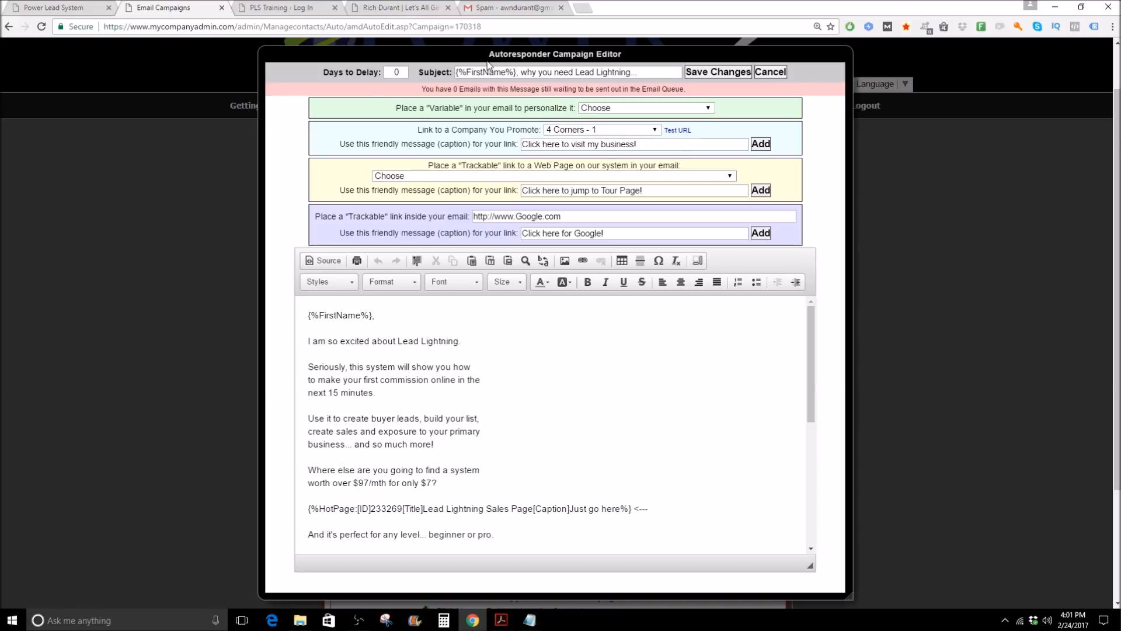
# Replace "Lead Lightning" with "Digital Altitude" in the Day 0 email's subject line
pyautogui.click(518, 72)
pyautogui.write(',')
pyautogui.moveTo(631, 73); pyautogui.dragTo(576, 75)
pyautogui.write('Digital')
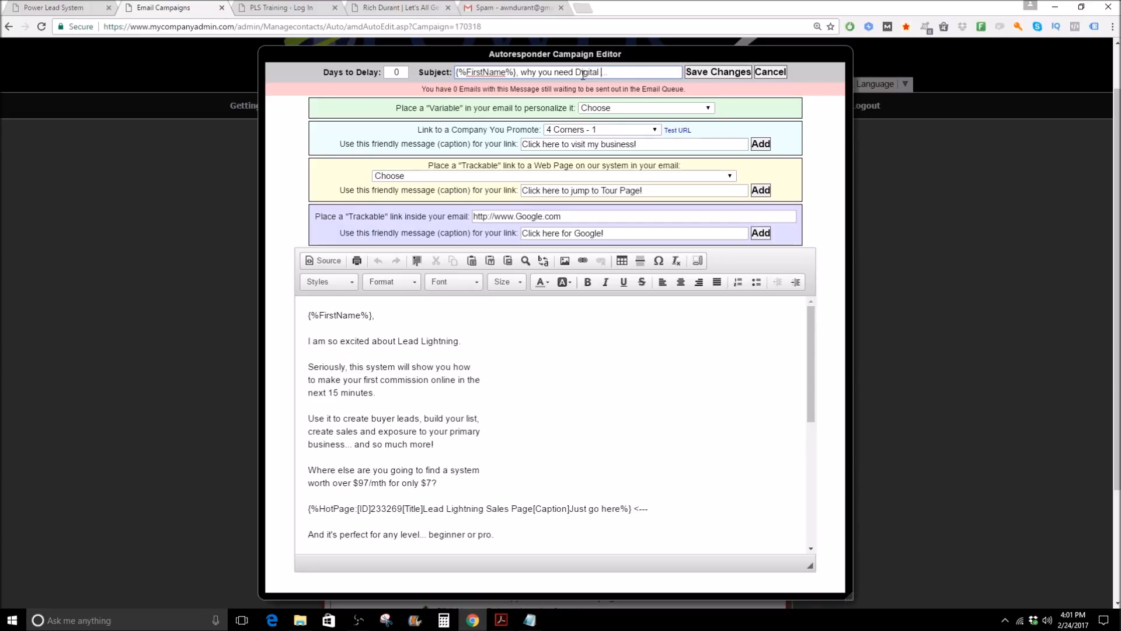
pyautogui.write(' Altitute')
pyautogui.press('Delete')
pyautogui.press('Delete')
pyautogui.press('Delete')
pyautogui.click(626, 72)
pyautogui.press('BackSpace')
pyautogui.write('d')
# Replace "Lead Lightning" in the email body's opening sentence with "Digital Altitude" copied from the subject
pyautogui.moveTo(578, 71); pyautogui.dragTo(629, 72)
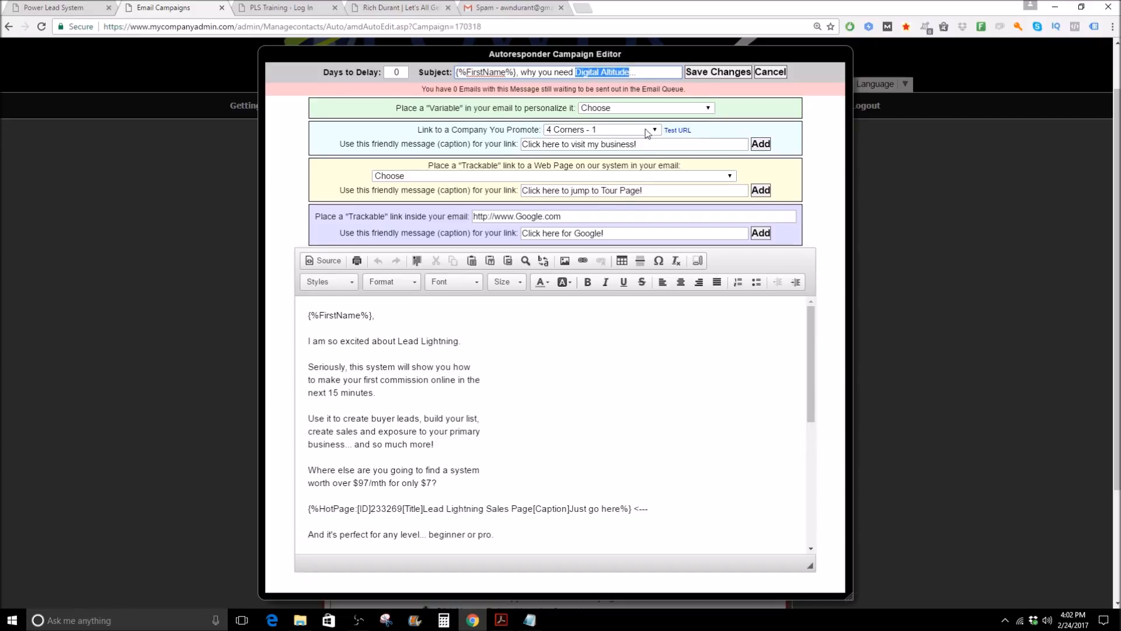
pyautogui.click(464, 342)
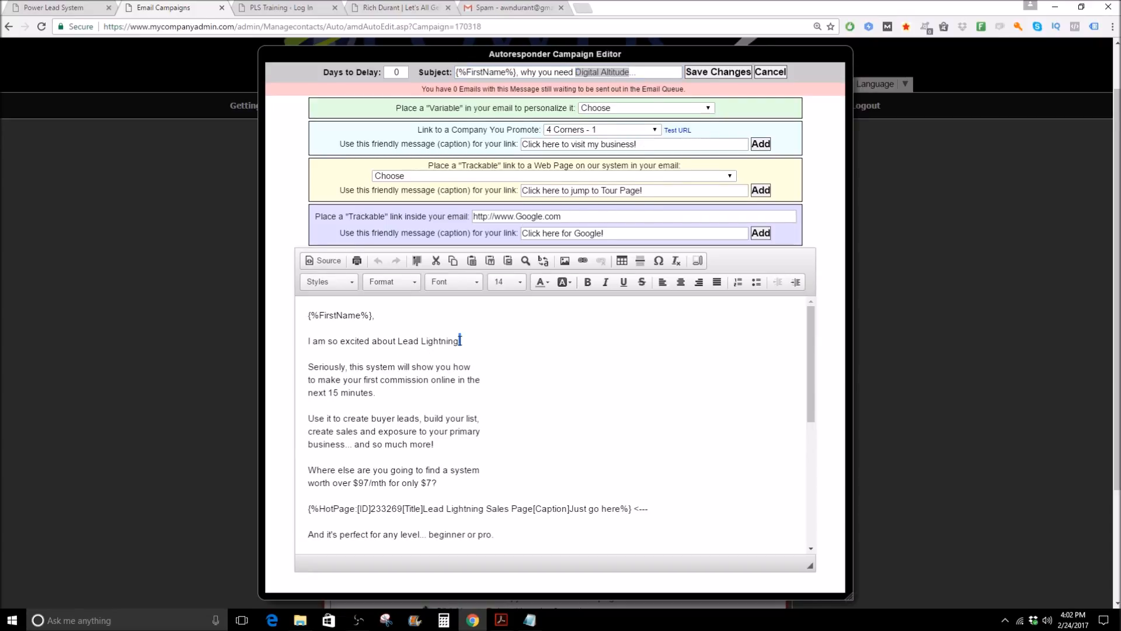
pyautogui.moveTo(460, 342); pyautogui.dragTo(399, 342)
pyautogui.hotkey('ctrl', 'v')
# Delete the body sentence "Where else are you going to find a system worth over $97/mth for only $7?"
pyautogui.click(599, 408)
pyautogui.scroll(-1, 570, 368)
pyautogui.moveTo(450, 425); pyautogui.dragTo(306, 410)
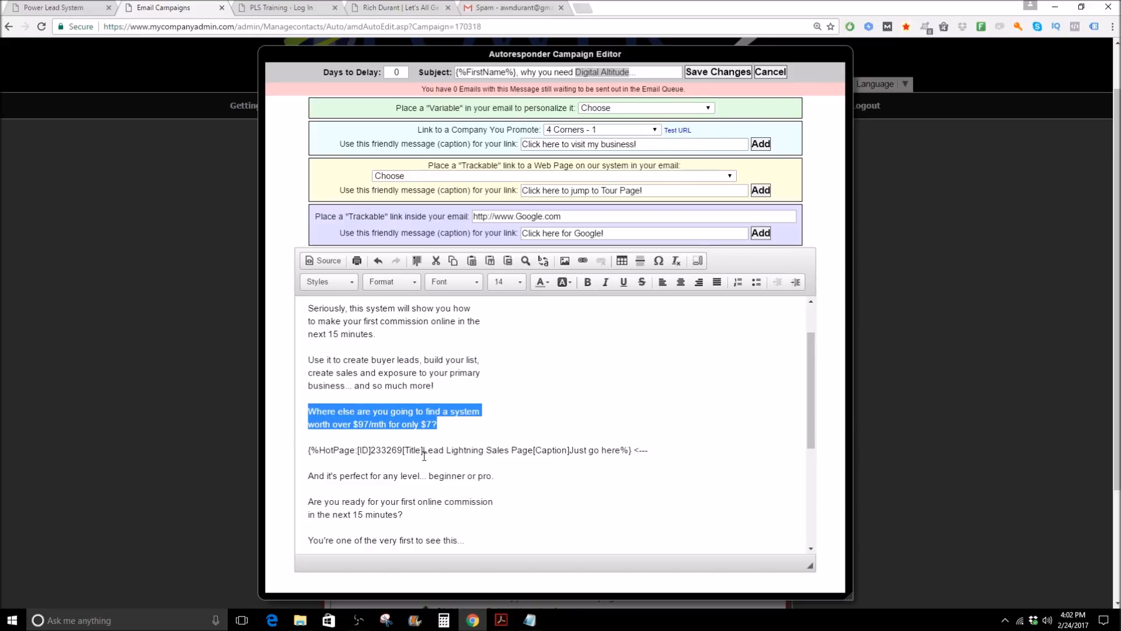
pyautogui.press('BackSpace')
pyautogui.press('BackSpace')
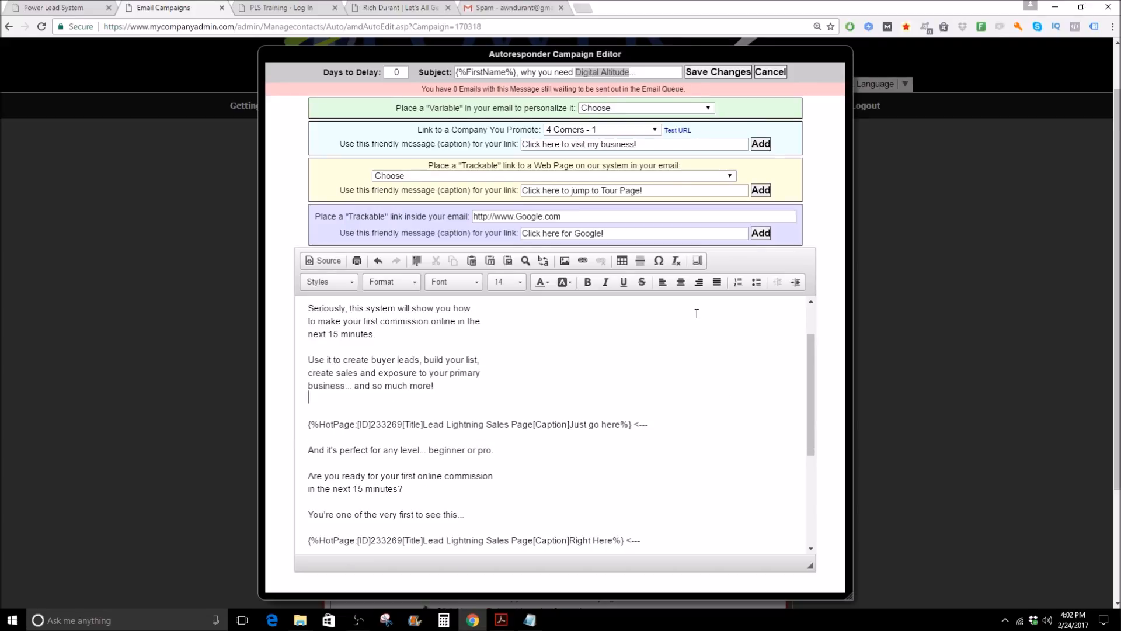
# Choose Digital Altitude as the promoted company to link in the email body
pyautogui.click(628, 425)
pyautogui.click(653, 132)
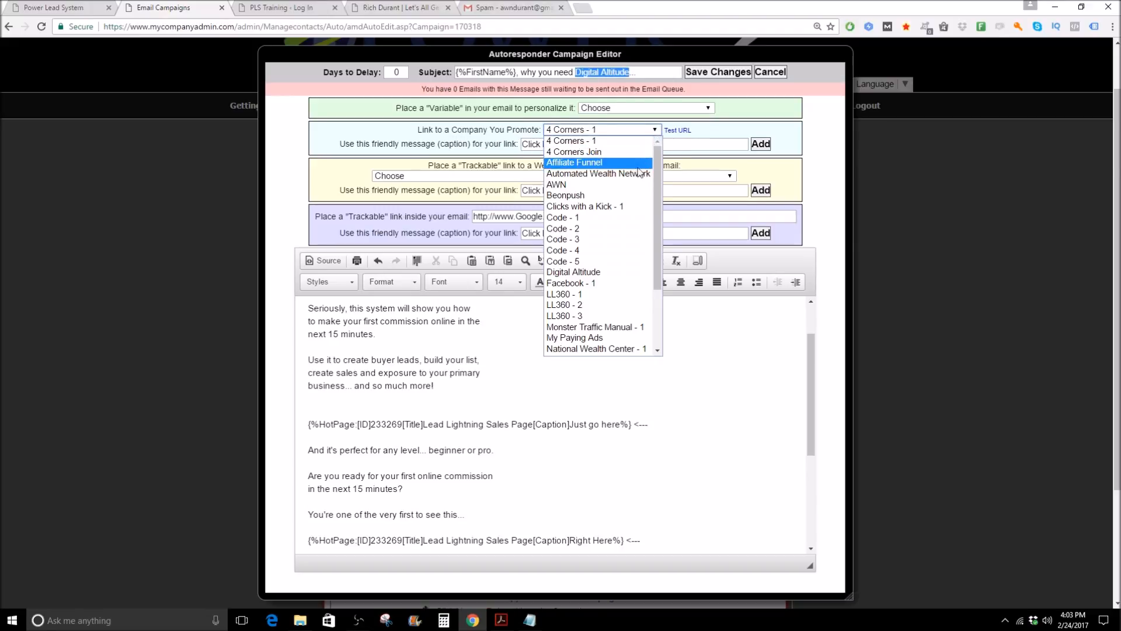
pyautogui.click(624, 272)
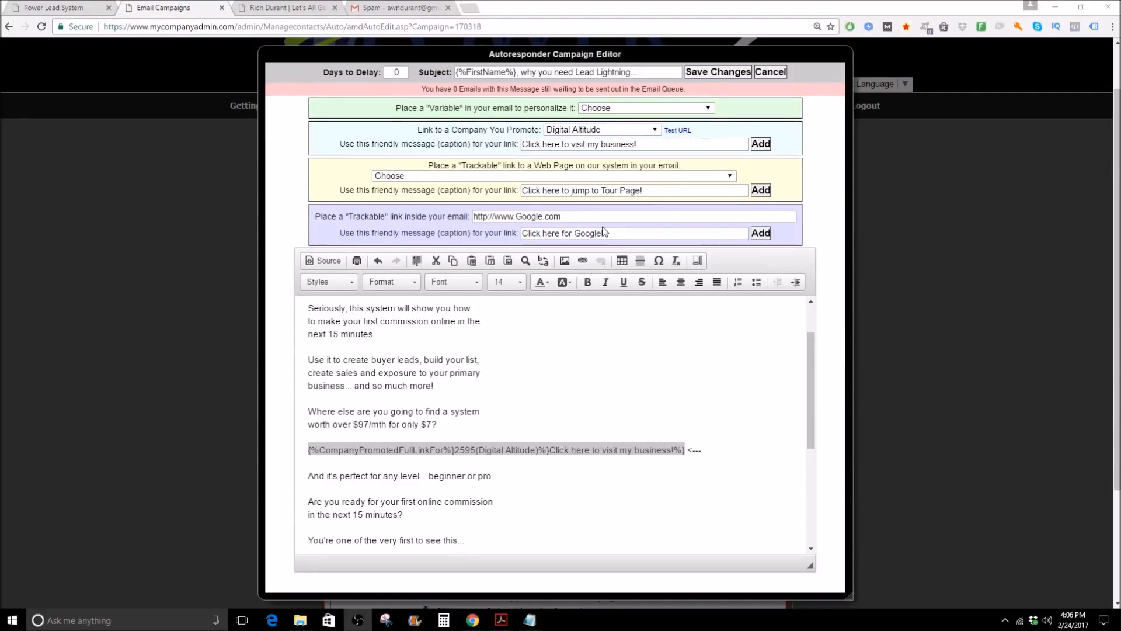
pyautogui.click(613, 131)
pyautogui.click(613, 132)
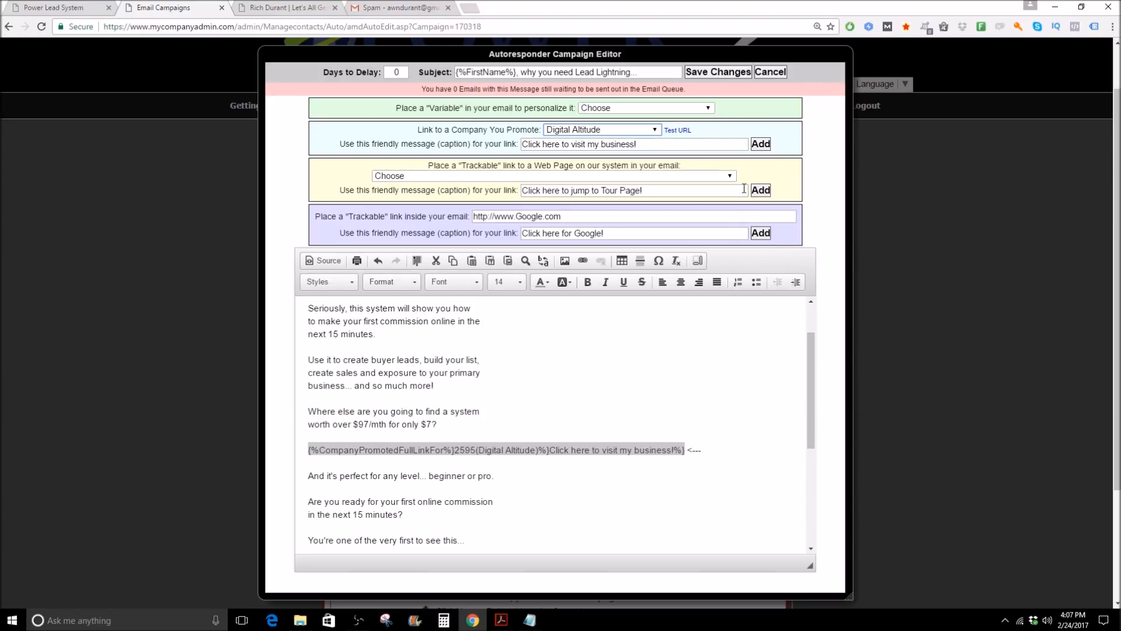
# Try adding the Digital Altitude company link in the email body and undo the replacement of the second Lead Lightning Sales Page link
pyautogui.click(764, 145)
pyautogui.scroll(-2, 705, 433)
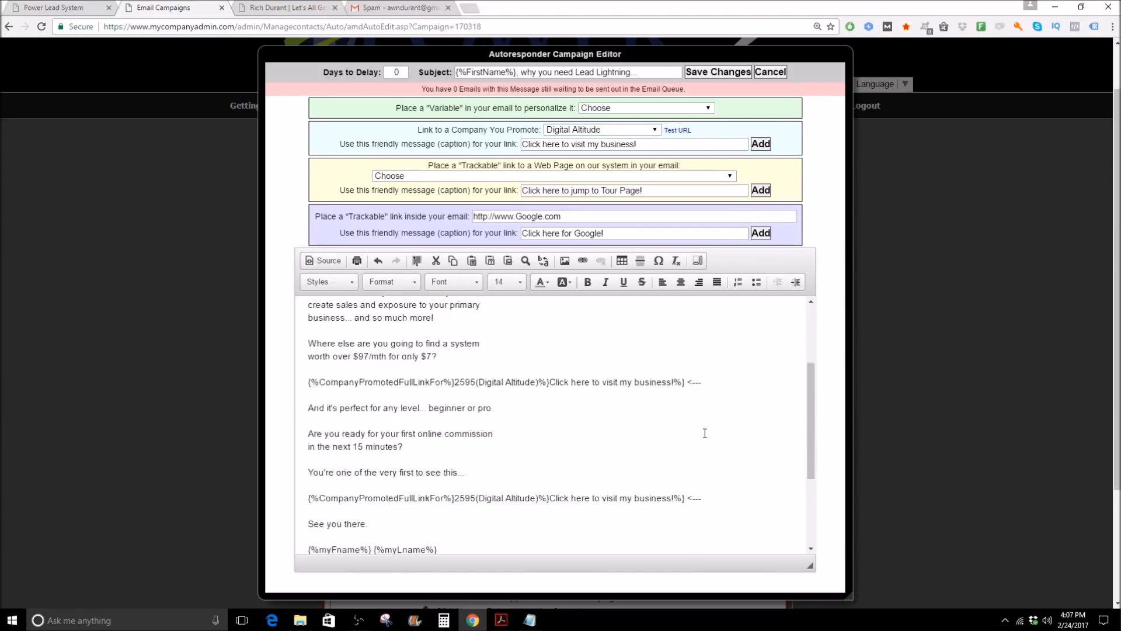
pyautogui.scroll(-2, 705, 433)
pyautogui.scroll(2, 695, 426)
pyautogui.click(695, 512)
pyautogui.hotkey('ctrl', 'z')
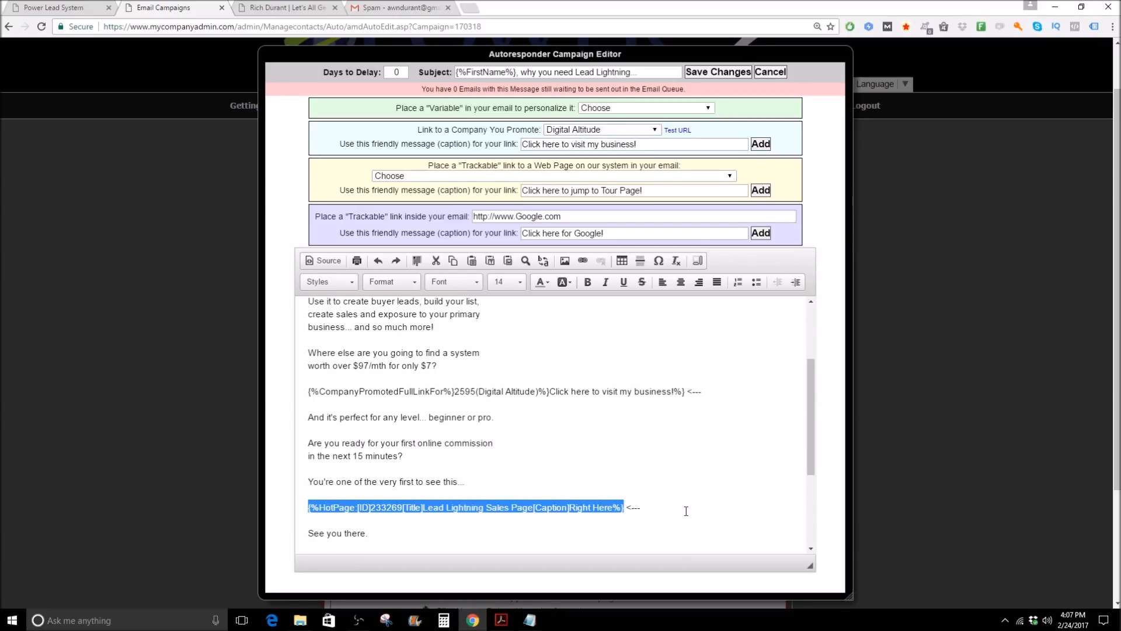
# Replace the Lead Lightning Sales Page link above "See you there" with the Digital Altitude company link captioned "Click here to visit my business!"
pyautogui.click(682, 482)
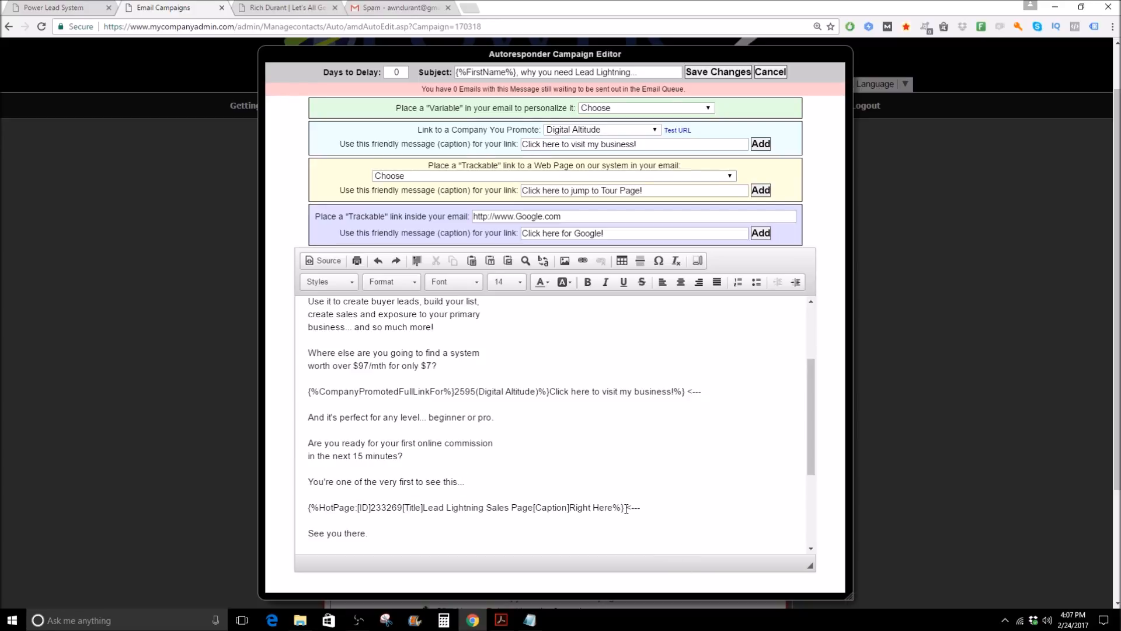
pyautogui.moveTo(626, 509); pyautogui.dragTo(310, 507)
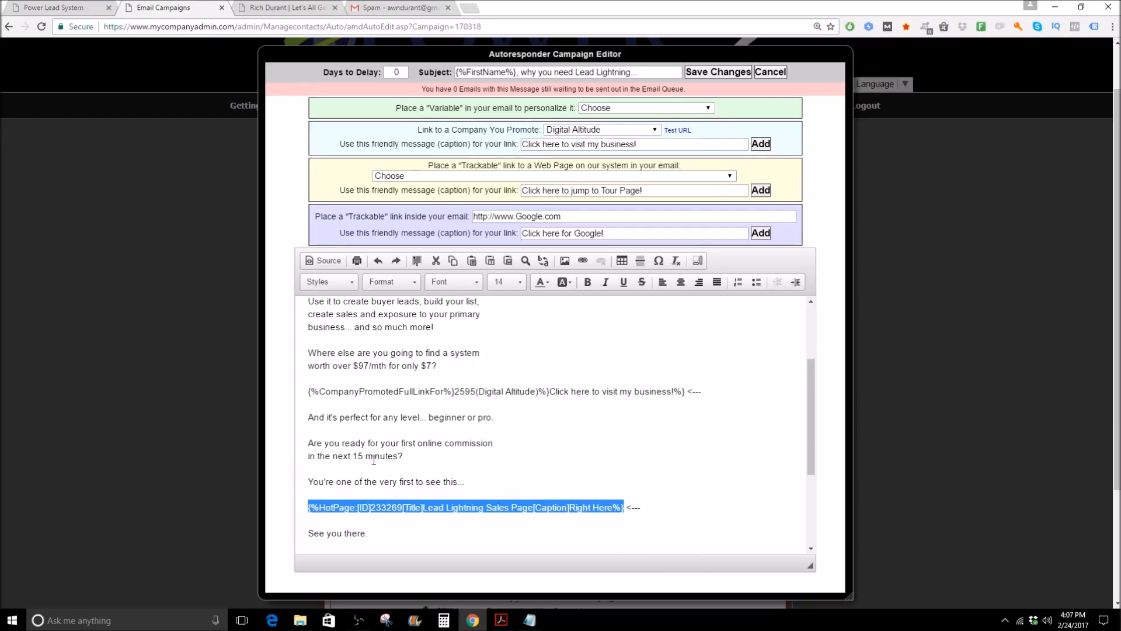
pyautogui.click(761, 144)
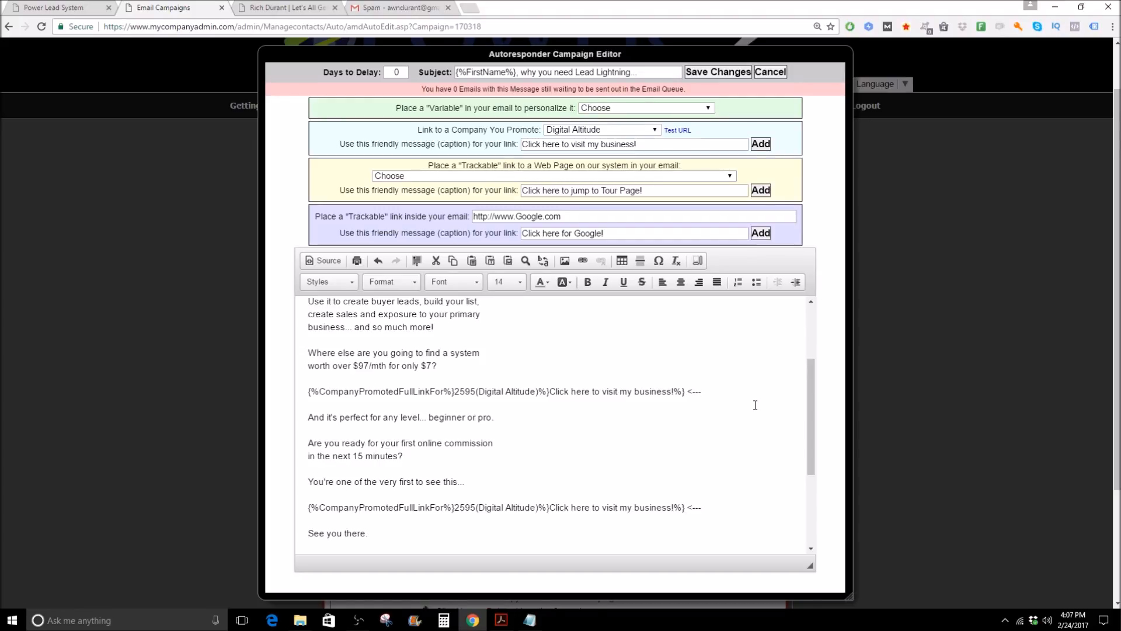
# Delete the "Where else are you going to find a system worth over $97/mth for only $7?" sentence and save the email
pyautogui.moveTo(811, 407); pyautogui.dragTo(816, 486)
pyautogui.scroll(3, 784, 450)
pyautogui.scroll(-3, 785, 451)
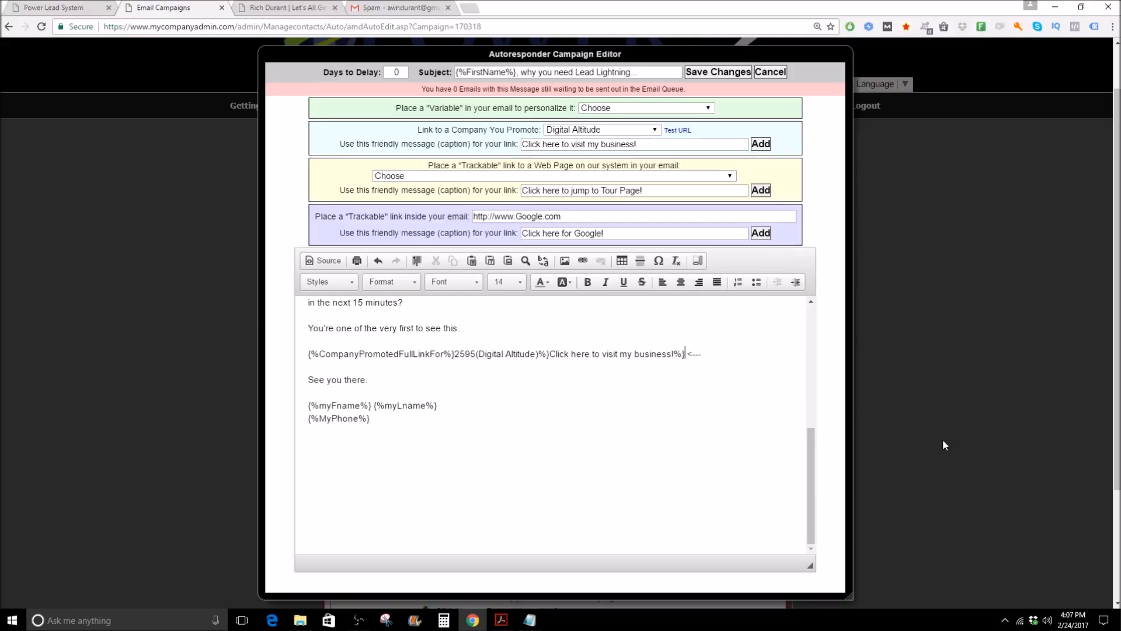
pyautogui.scroll(-3, 943, 439)
pyautogui.scroll(3, 987, 399)
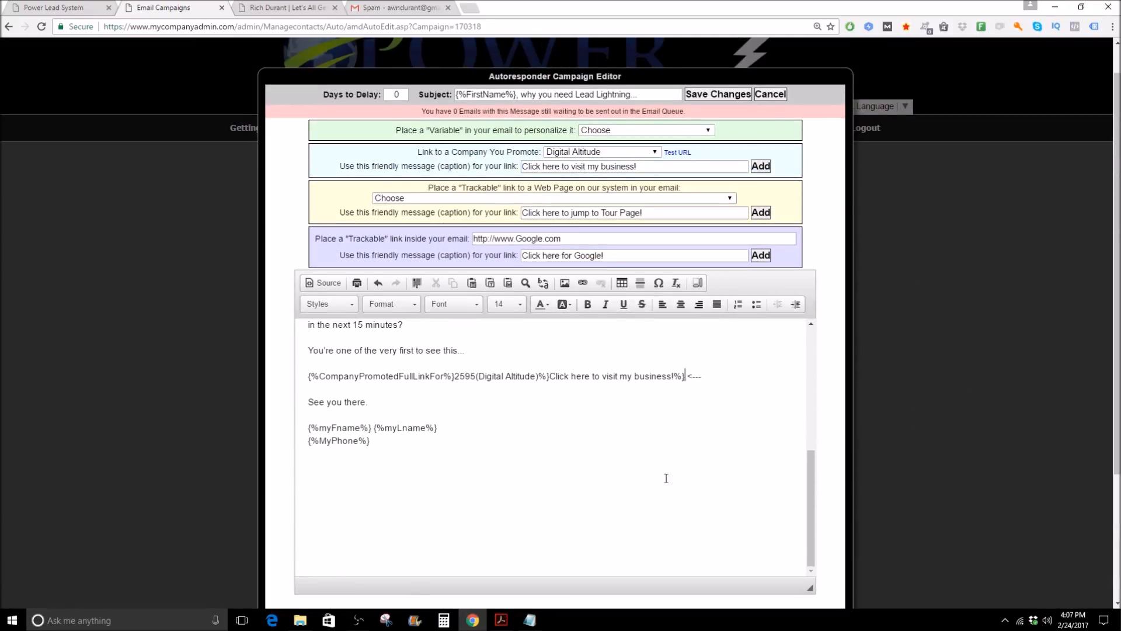
pyautogui.scroll(3, 569, 474)
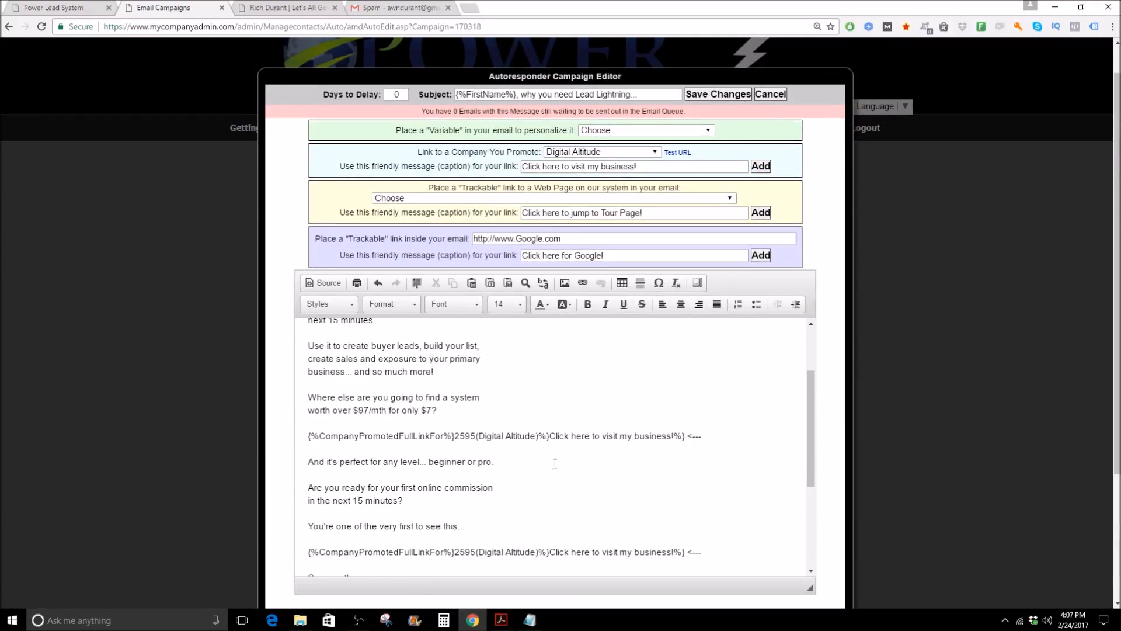
pyautogui.moveTo(438, 410); pyautogui.dragTo(301, 402)
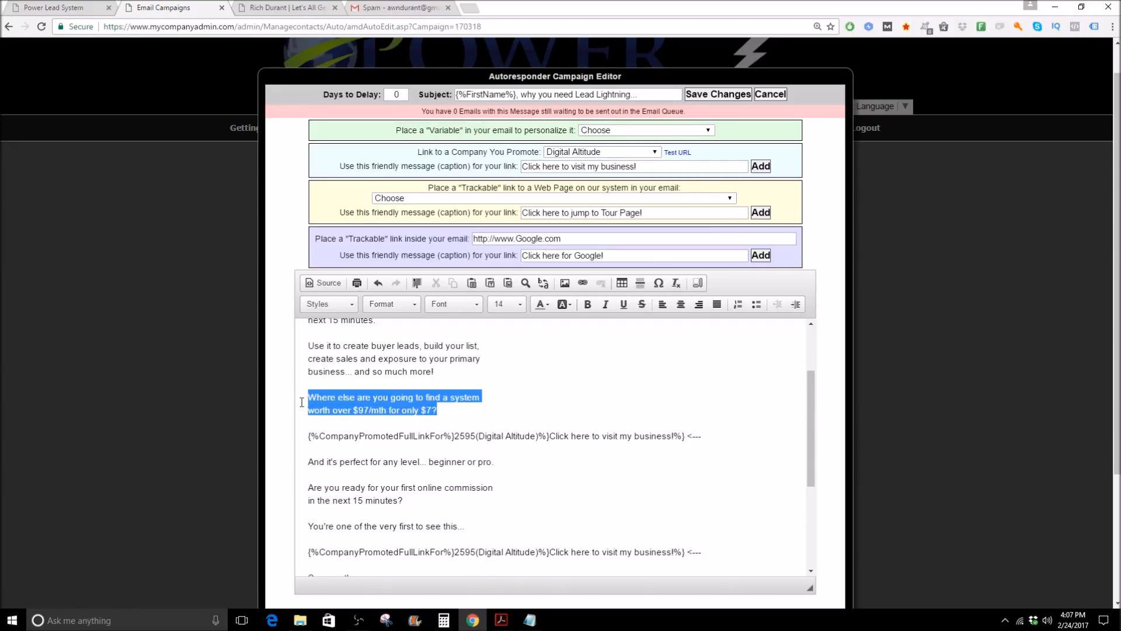
pyautogui.press('Delete')
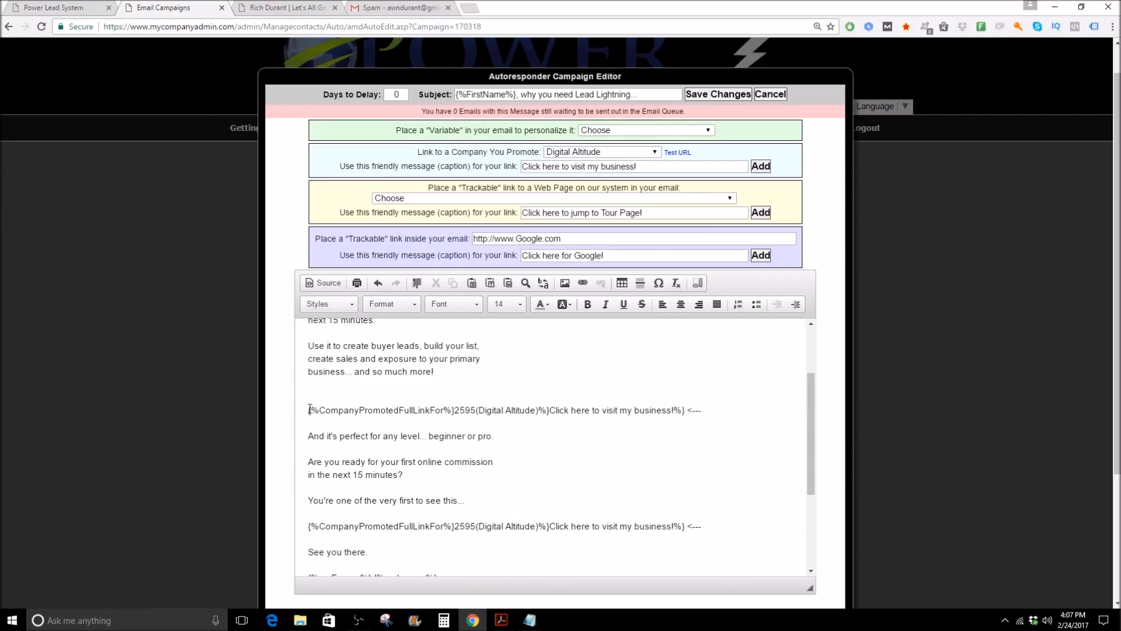
pyautogui.press('BackSpace')
pyautogui.click(727, 95)
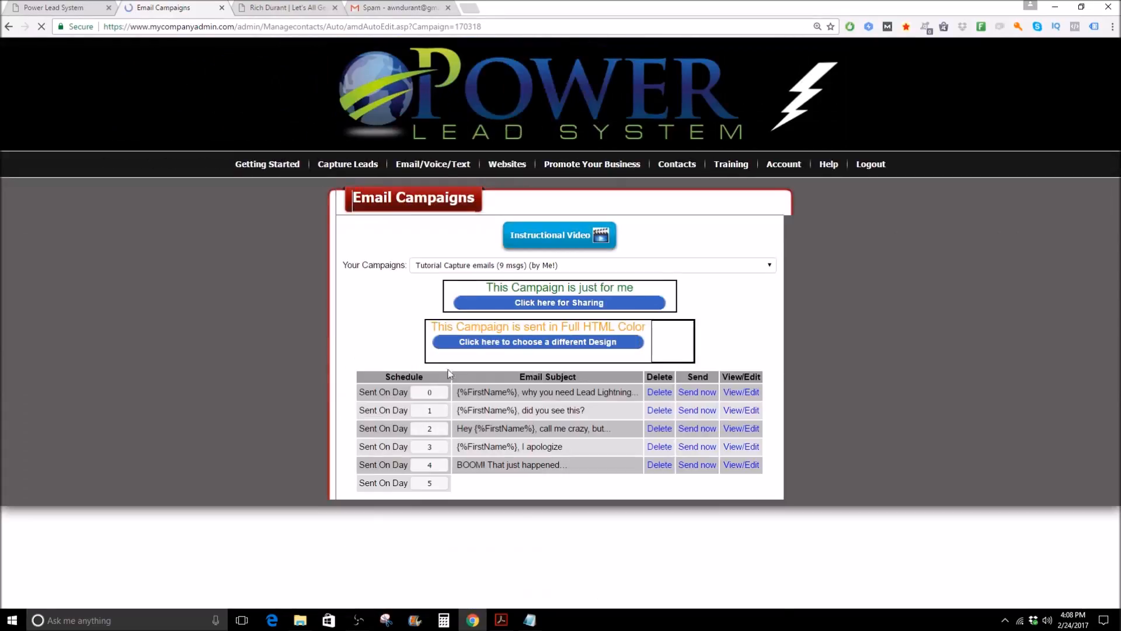
# Change the day 0 email's subject to "{%FirstName%}, why you Digital Altitude..." and save the email
pyautogui.scroll(-1, 852, 404)
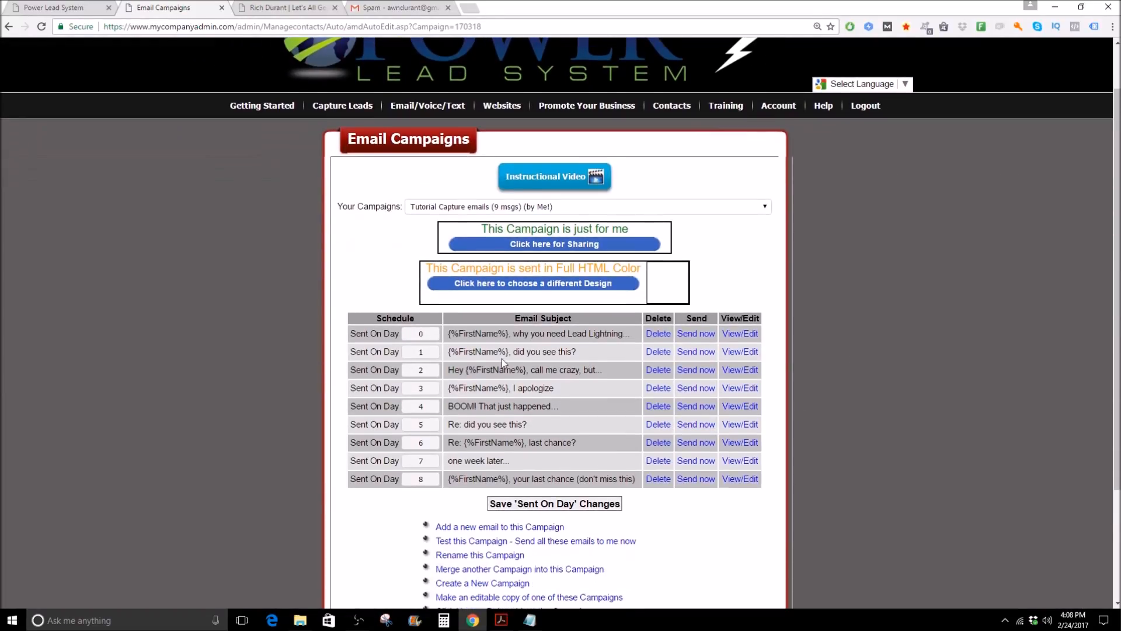
pyautogui.click(743, 334)
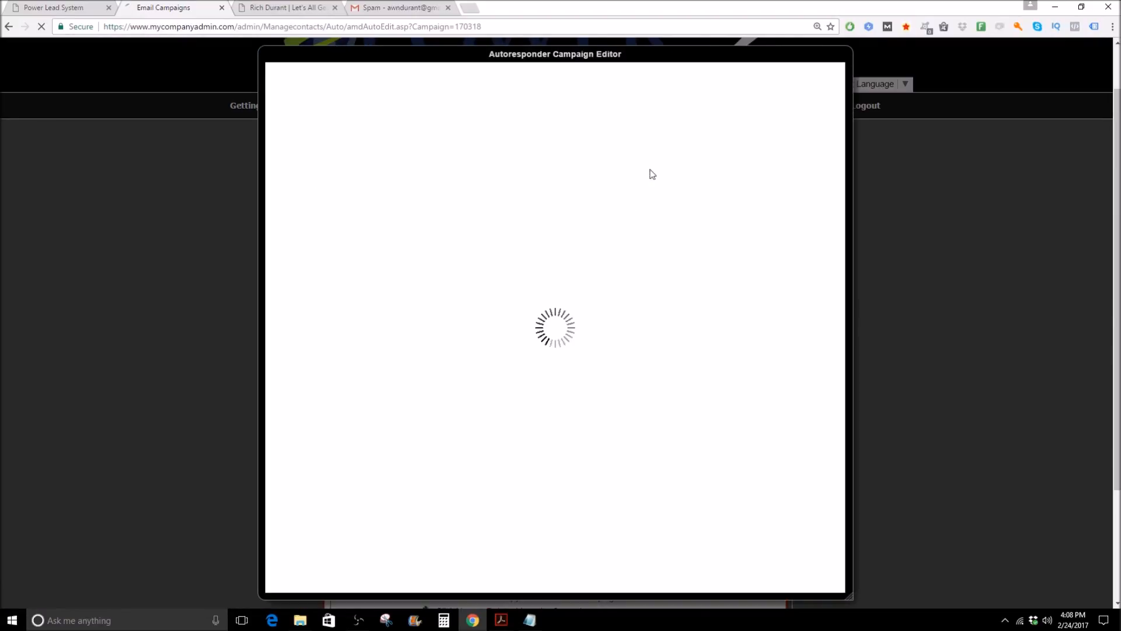
pyautogui.click(626, 73)
pyautogui.moveTo(626, 73); pyautogui.dragTo(555, 76)
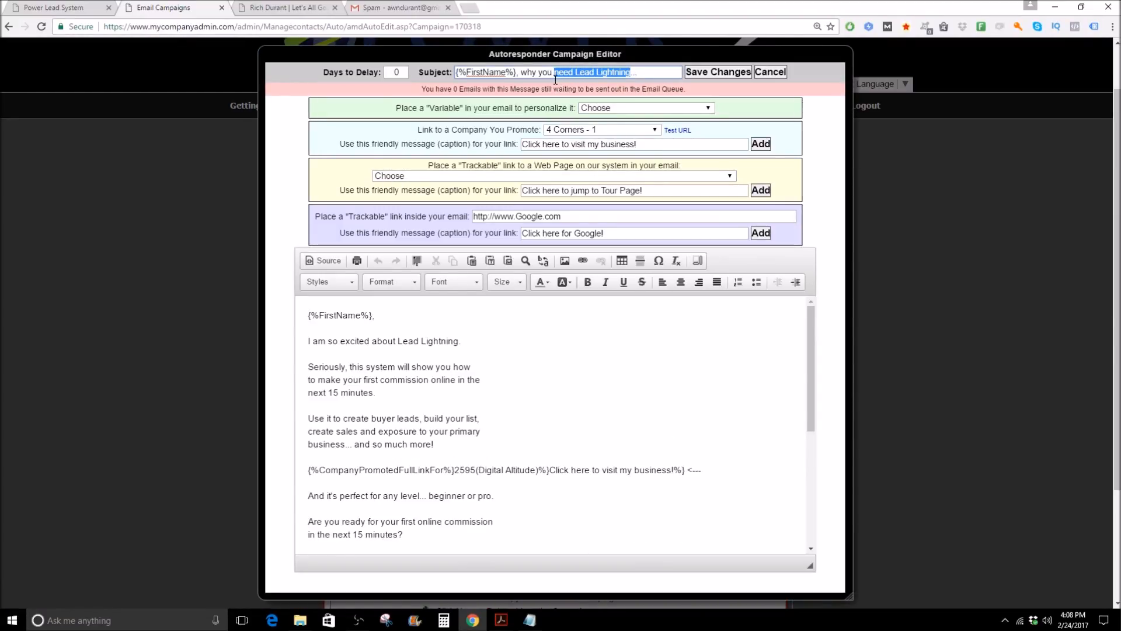
pyautogui.press('BackSpace')
pyautogui.write('Digital Alti')
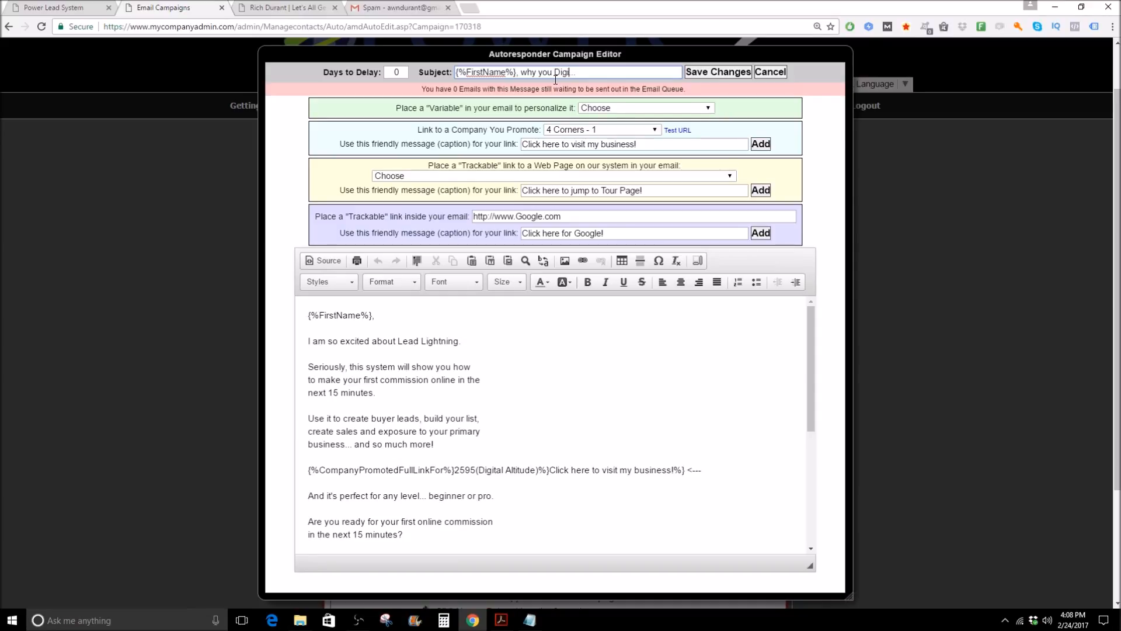
pyautogui.write('tude')
pyautogui.click(716, 75)
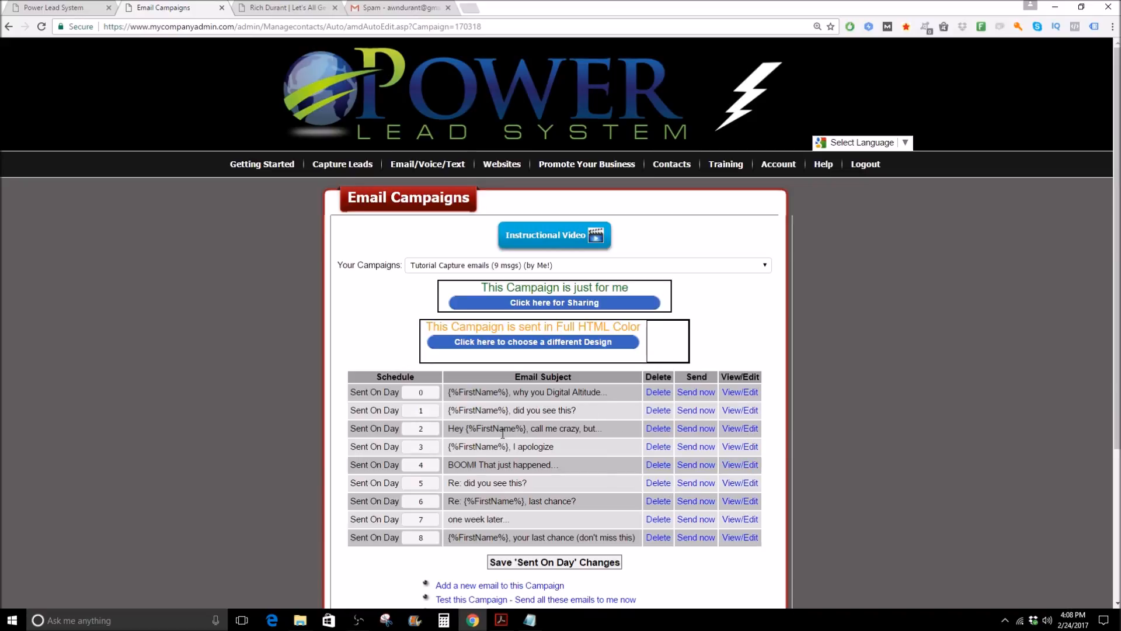
# Set the send days of the "did you see this?", "call me crazy, but..." and "I apologize" emails to 2, 3 and 4
pyautogui.scroll(-2, 594, 380)
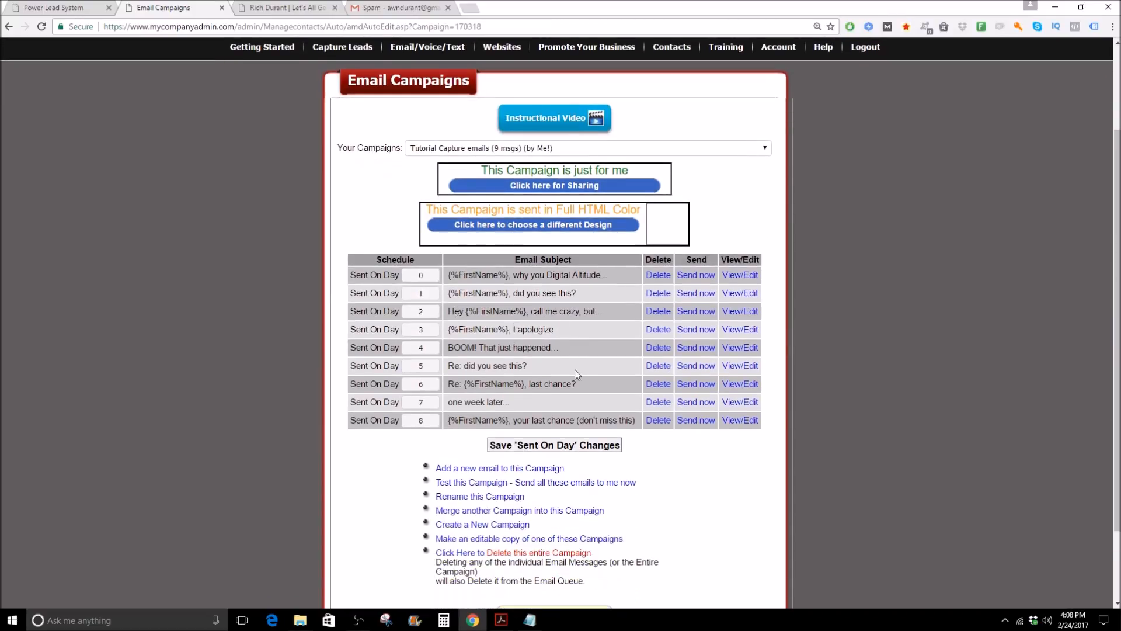
pyautogui.click(435, 295)
pyautogui.click(419, 292)
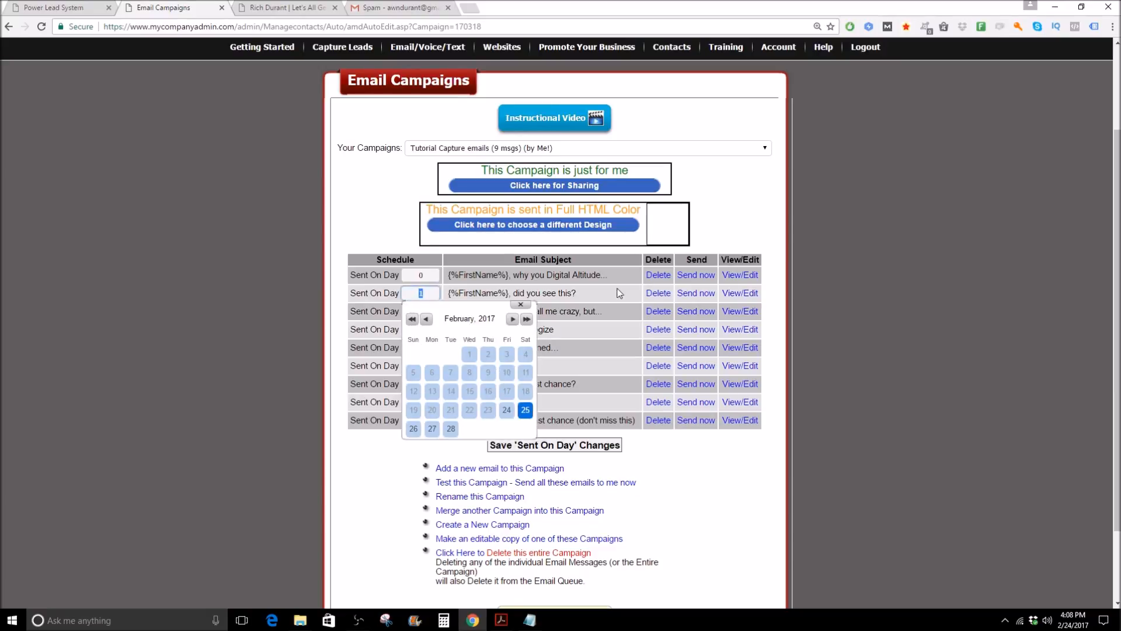
pyautogui.write('2')
pyautogui.click(807, 318)
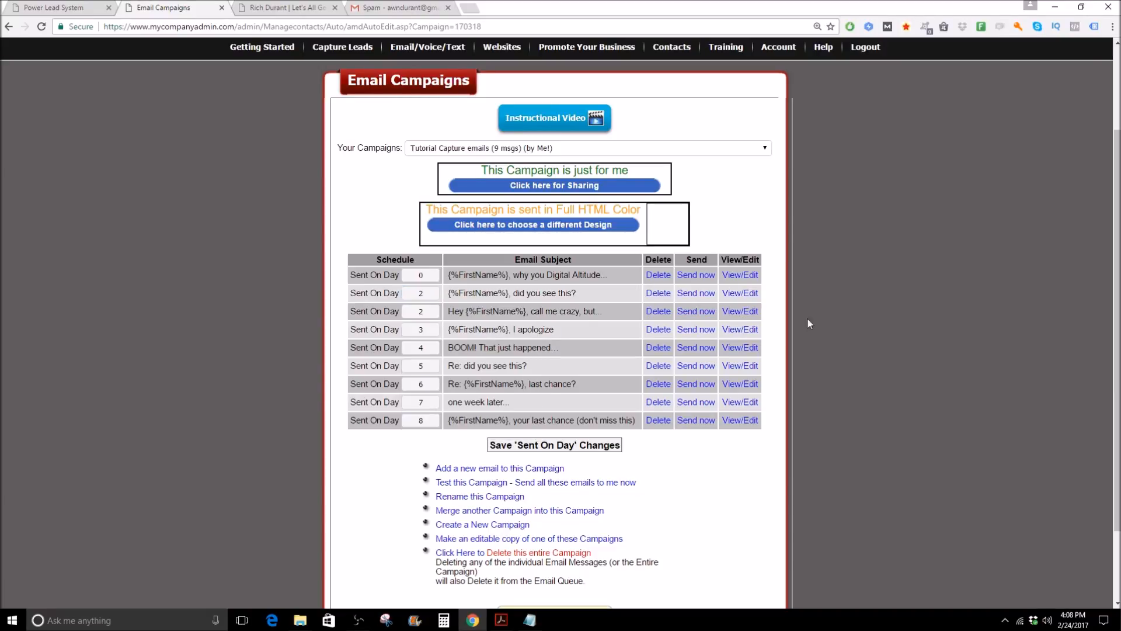
pyautogui.click(410, 306)
pyautogui.click(410, 307)
pyautogui.write('3')
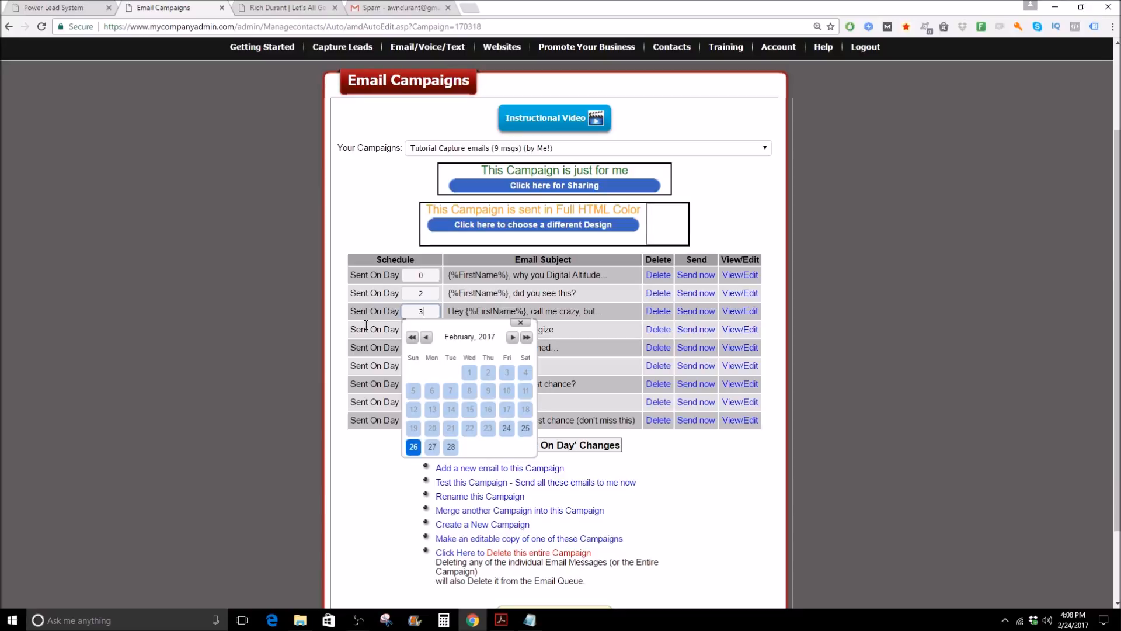
pyautogui.write('3')
pyautogui.click(1022, 413)
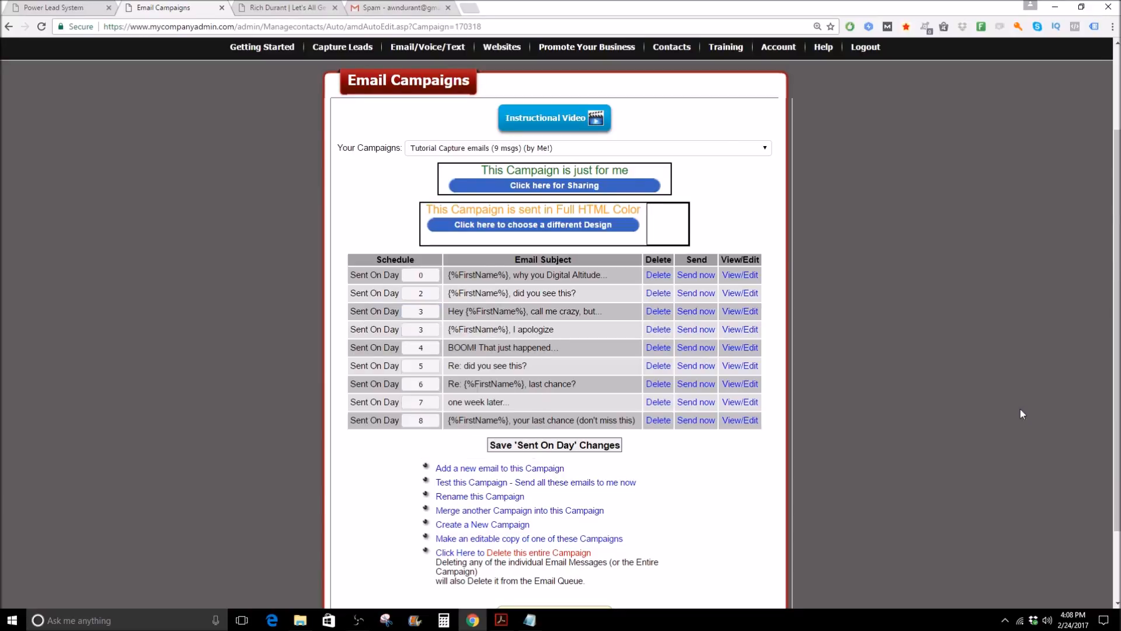
pyautogui.click(412, 329)
pyautogui.write('4')
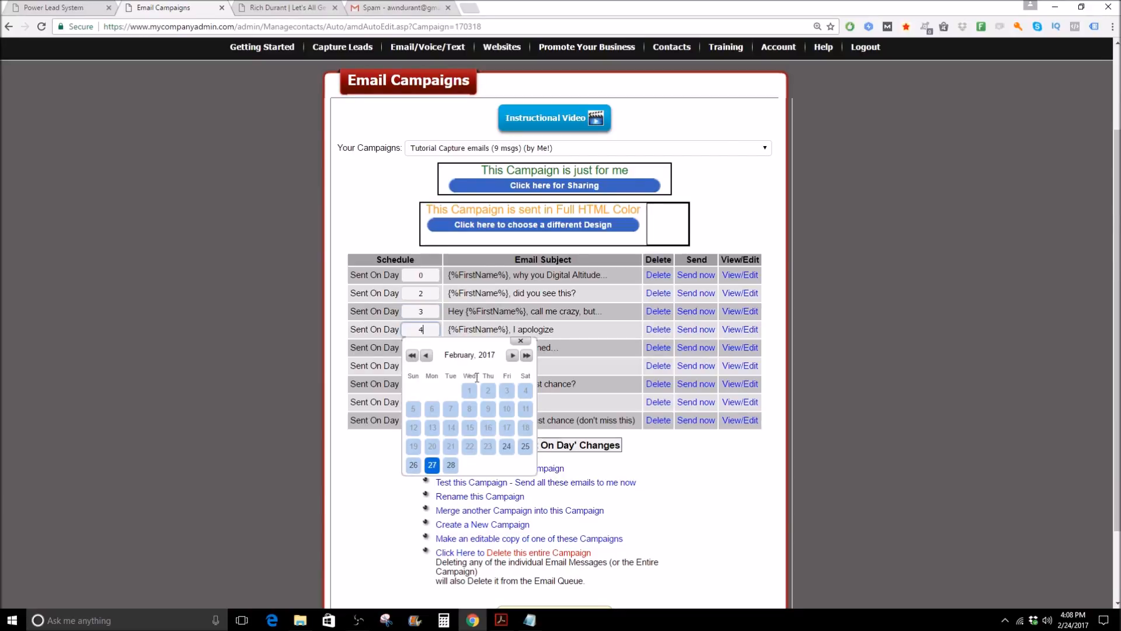
pyautogui.click(892, 393)
# Set the send days of the "BOOM!! That just happened...", "Re: did you see this?" and "last chance?" emails to 5, 7 and 9
pyautogui.click(420, 348)
pyautogui.press('BackSpace')
pyautogui.write('5')
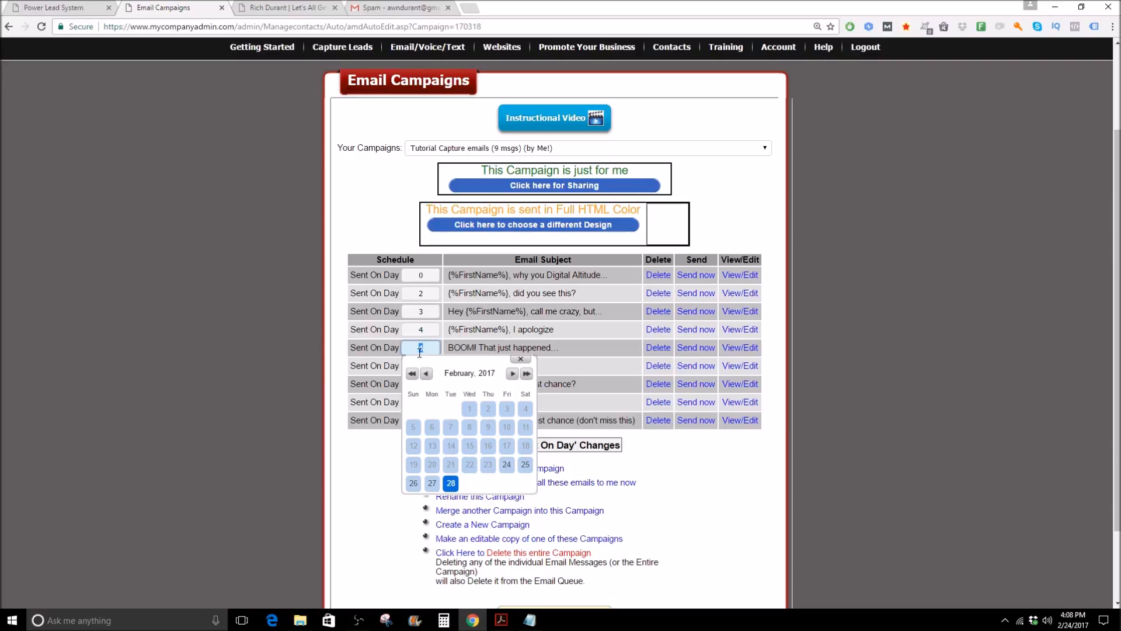
pyautogui.click(303, 380)
pyautogui.click(420, 366)
pyautogui.press('BackSpace')
pyautogui.write('7')
pyautogui.click(280, 357)
pyautogui.click(421, 383)
pyautogui.press('BackSpace')
pyautogui.write('9')
pyautogui.click(285, 408)
# Set the send day of the "one week later..." email to 10 and of the "your last chance (don't miss this)" email to 11
pyautogui.click(420, 402)
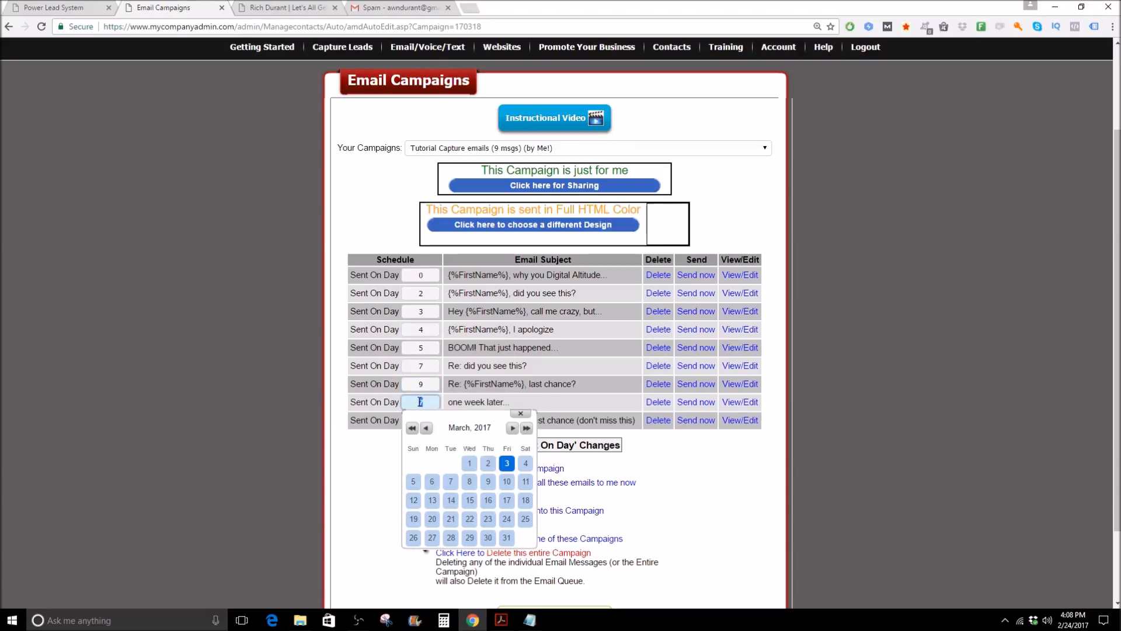
pyautogui.press('BackSpace')
pyautogui.write('10')
pyautogui.click(257, 398)
pyautogui.click(429, 418)
pyautogui.press('BackSpace')
pyautogui.write('11')
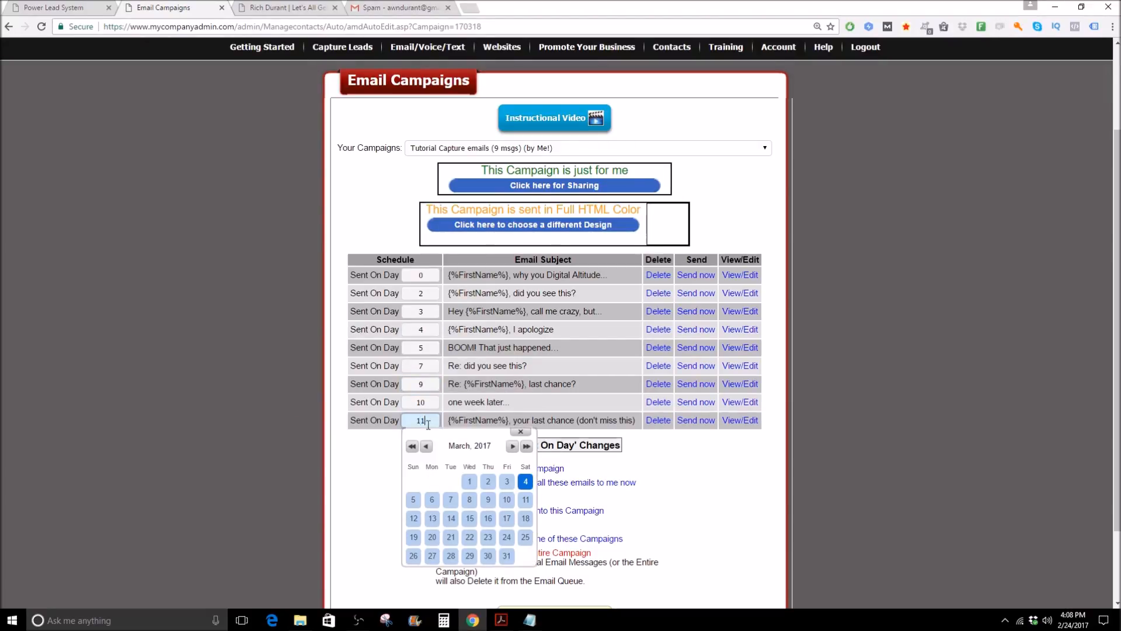
pyautogui.click(841, 429)
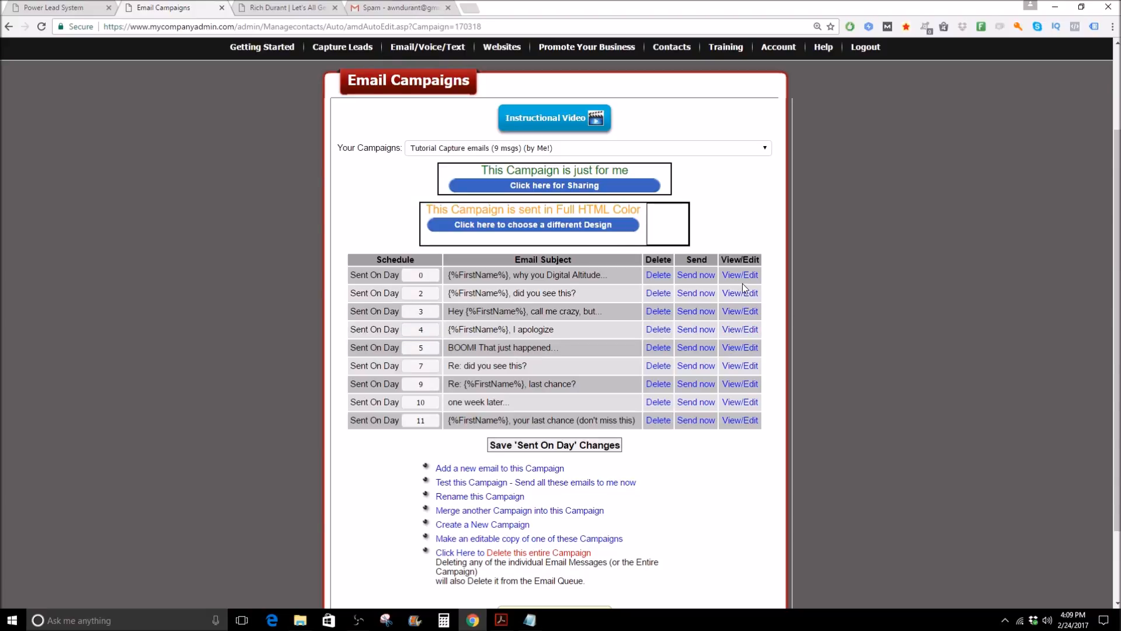
# Open the "{%FirstName%}, did you see this?" email for editing and replace "Lead Lightning System" in its first paragraph with "Digital Altitude"
pyautogui.click(746, 298)
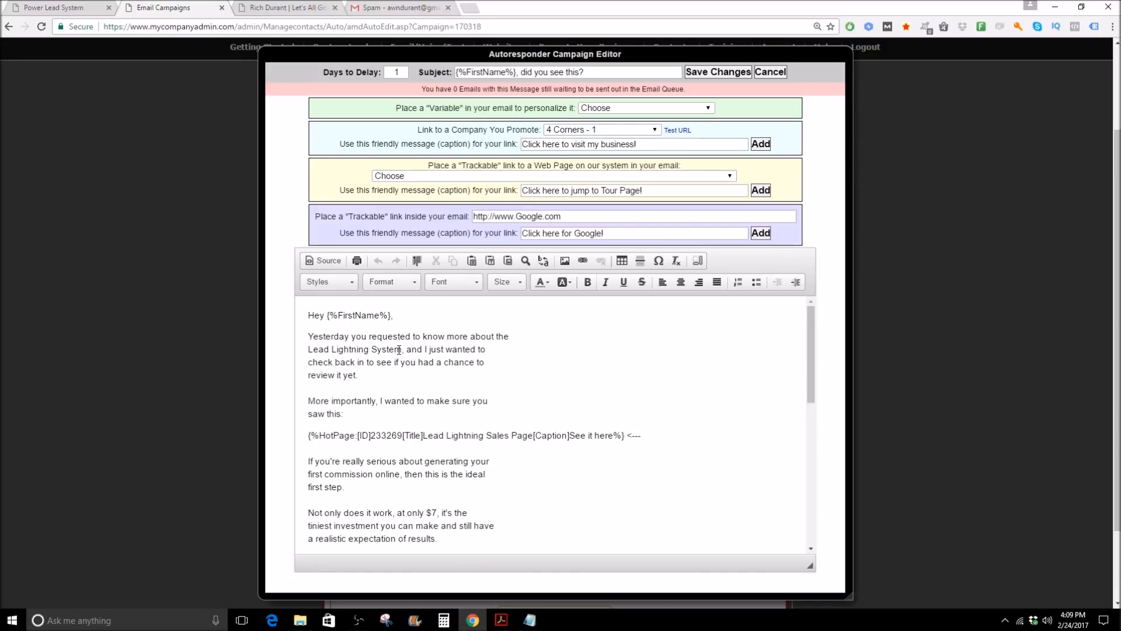
pyautogui.moveTo(370, 349); pyautogui.dragTo(304, 347)
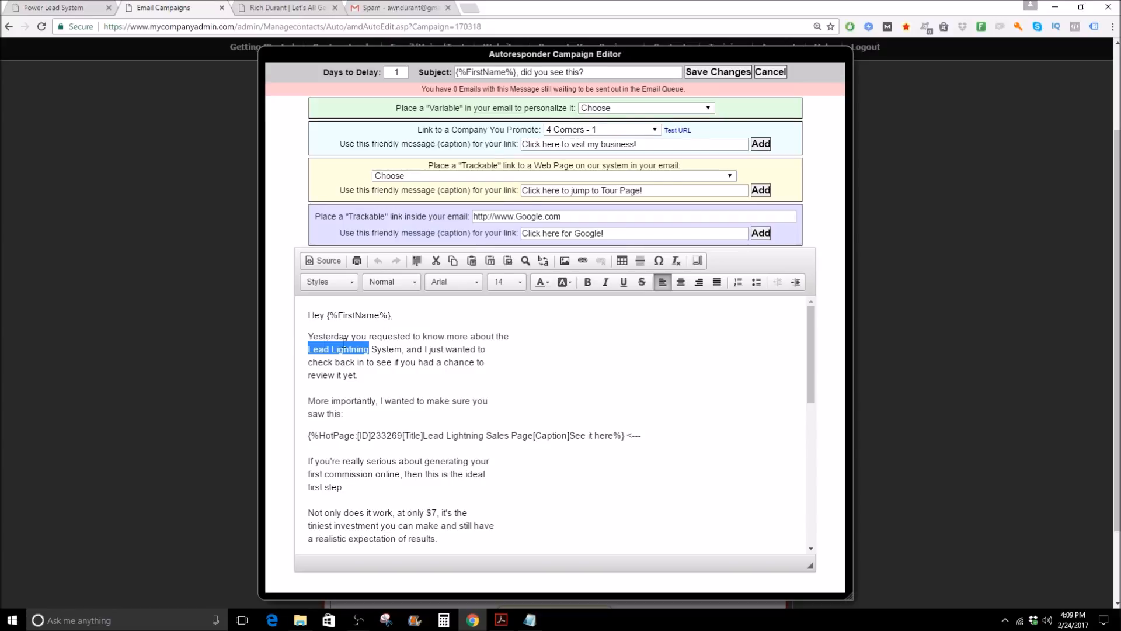
pyautogui.write('Di')
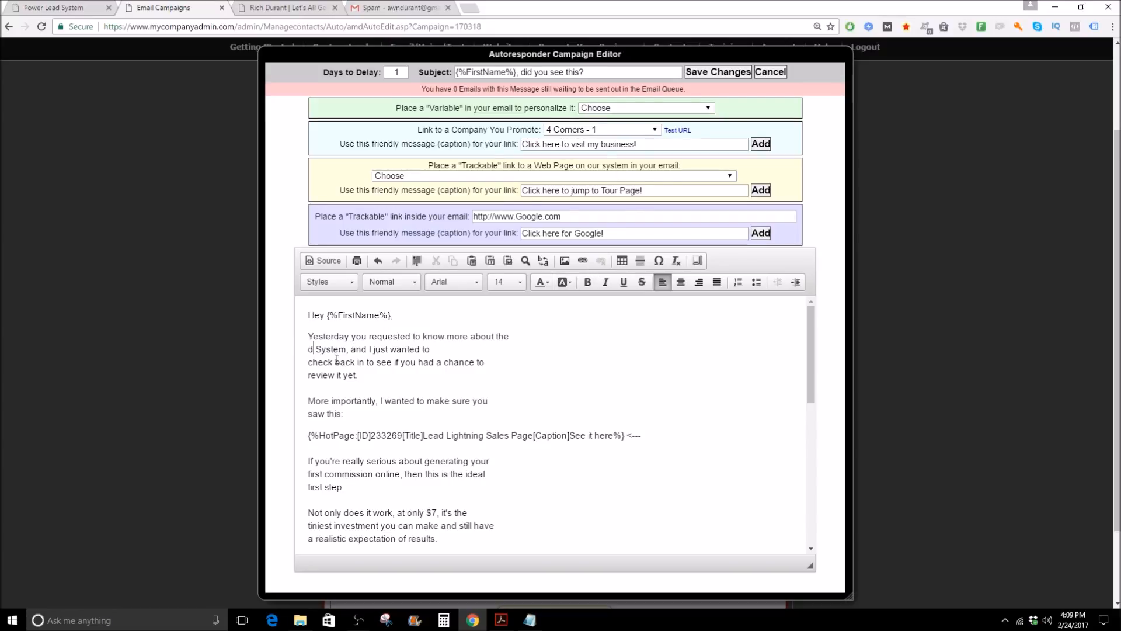
pyautogui.write('gital AI')
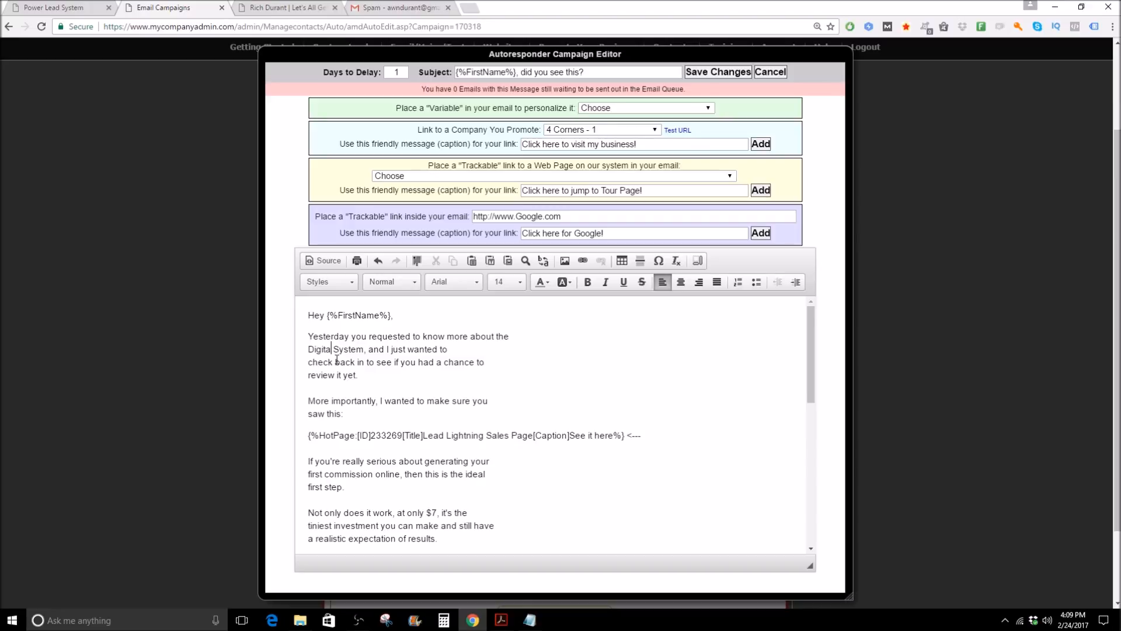
pyautogui.write('titude')
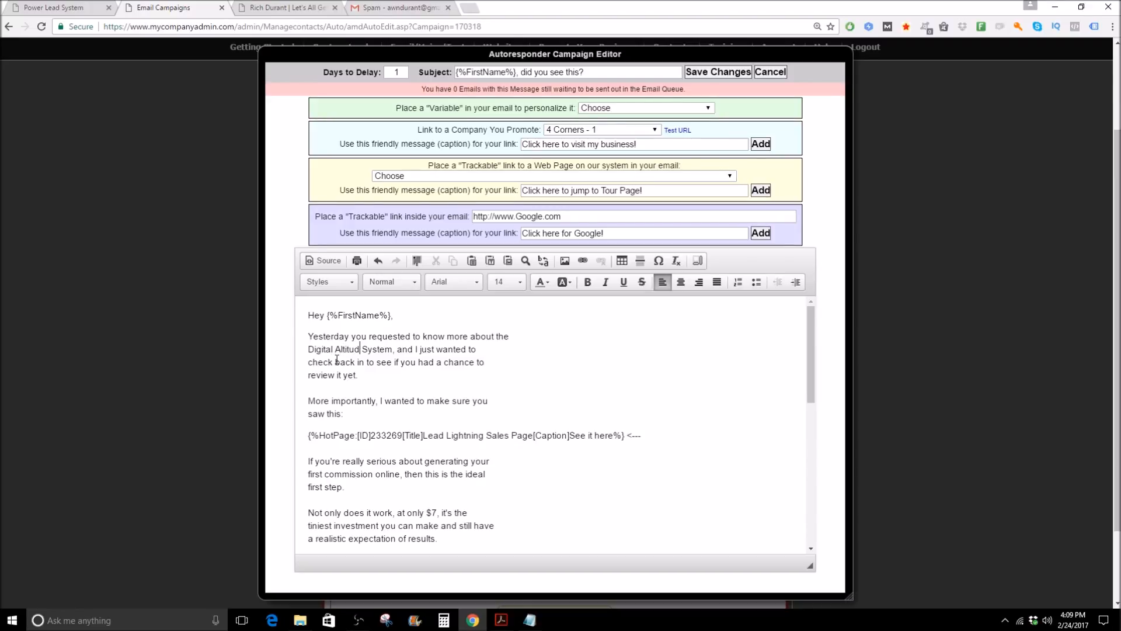
pyautogui.moveTo(399, 350); pyautogui.dragTo(307, 349)
pyautogui.press('BackSpace')
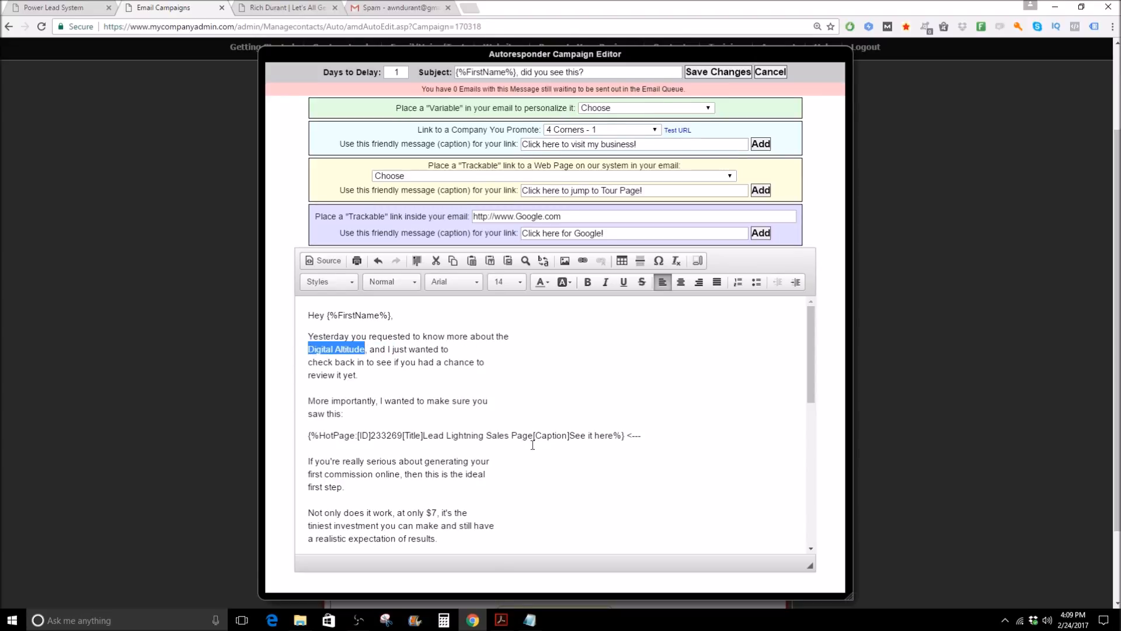
pyautogui.click(583, 401)
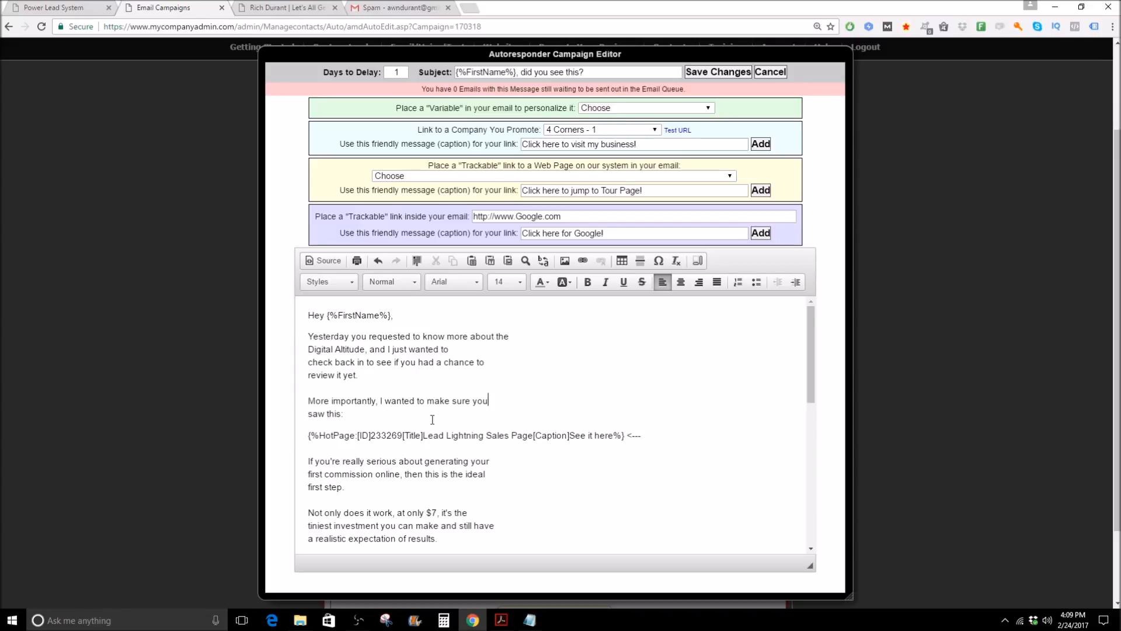
# Replace the "See it here" Lead Lightning Sales Page link with the Digital Altitude company link captioned "Click here to visit my business!"
pyautogui.scroll(-1, 451, 433)
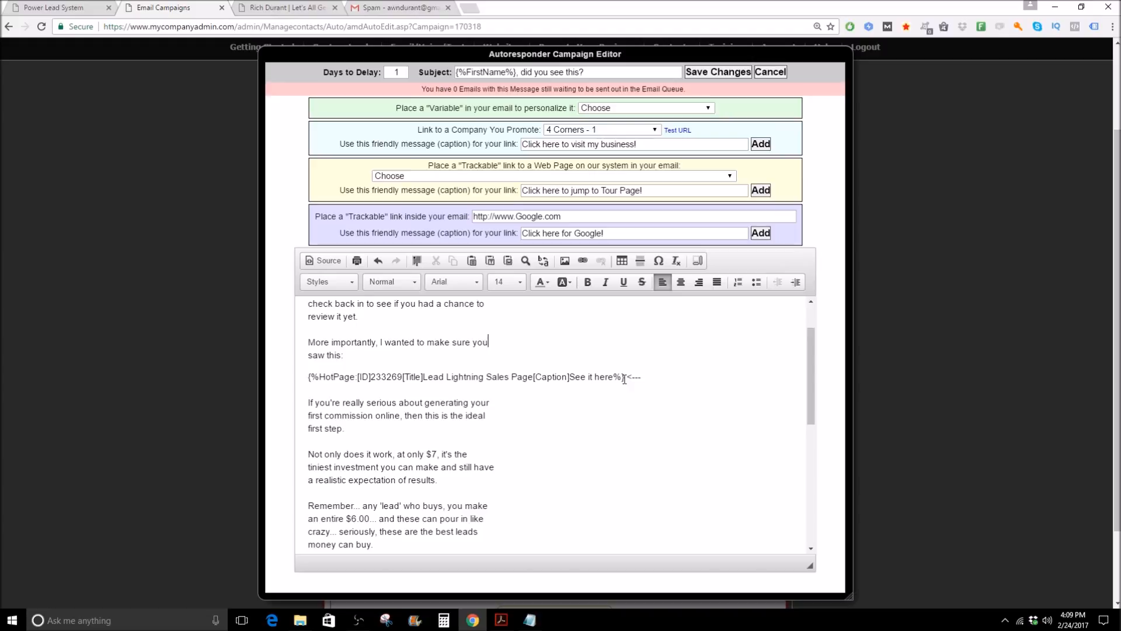
pyautogui.moveTo(625, 379); pyautogui.dragTo(308, 377)
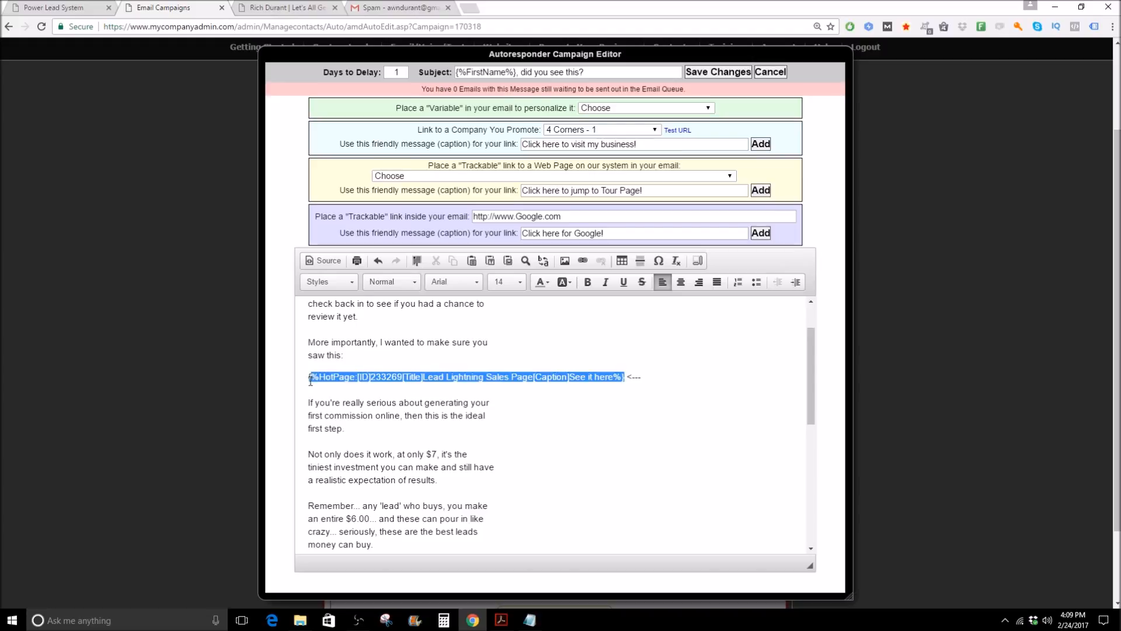
pyautogui.click(640, 130)
pyautogui.click(610, 274)
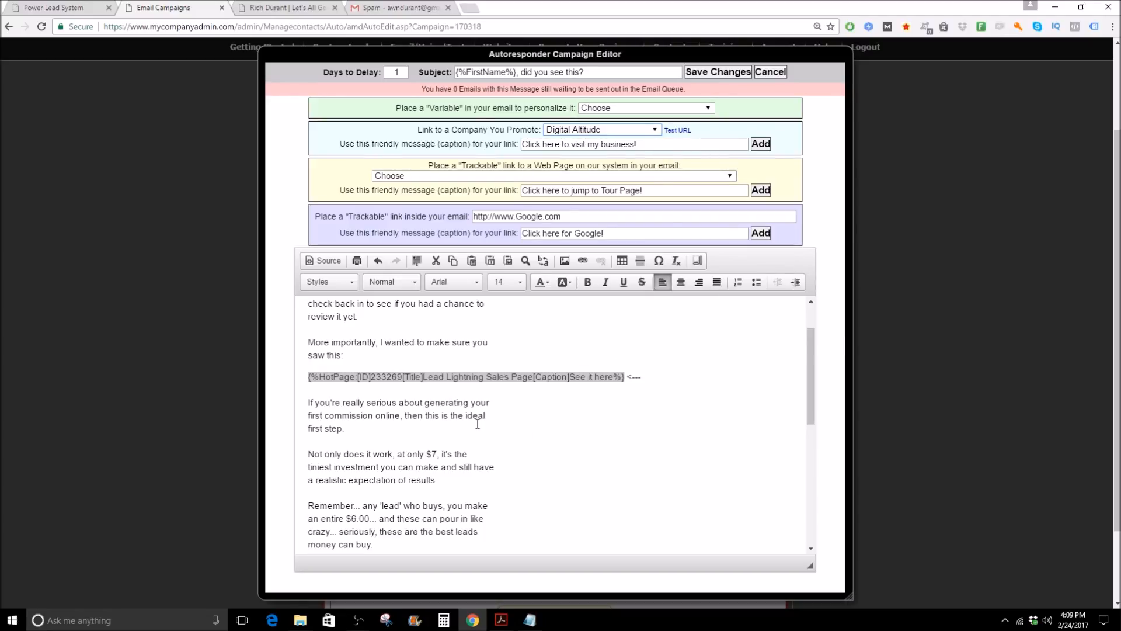
pyautogui.click(760, 144)
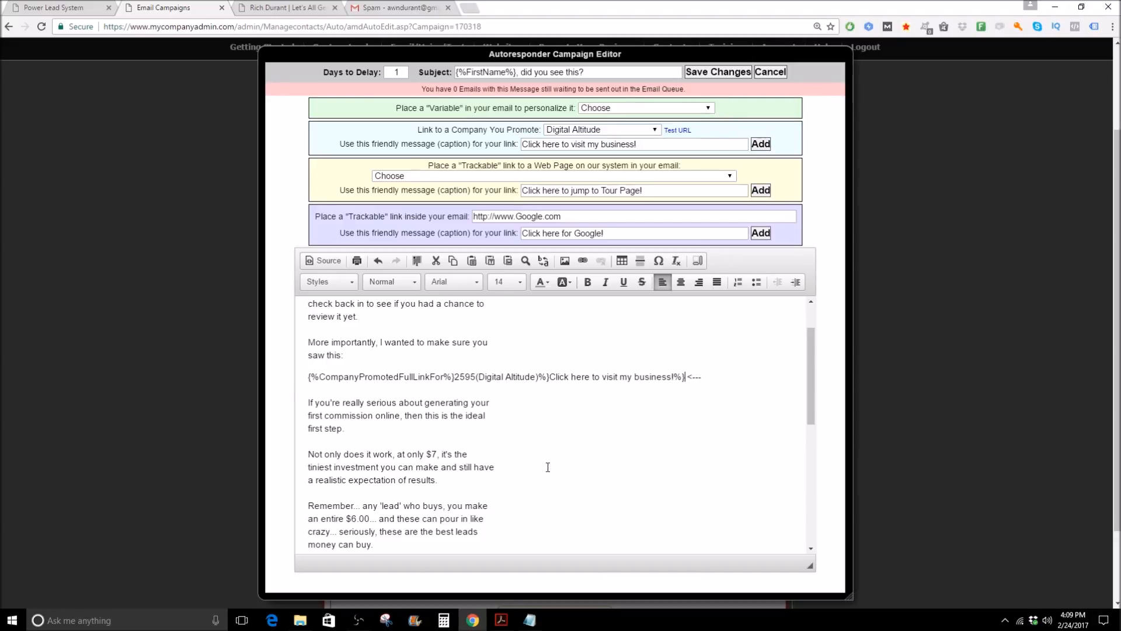
# Change the price in "Not only does it work" to "$1 trial" and delete the paragraph beginning "Remember... any 'lead' who buys"
pyautogui.scroll(-1, 412, 460)
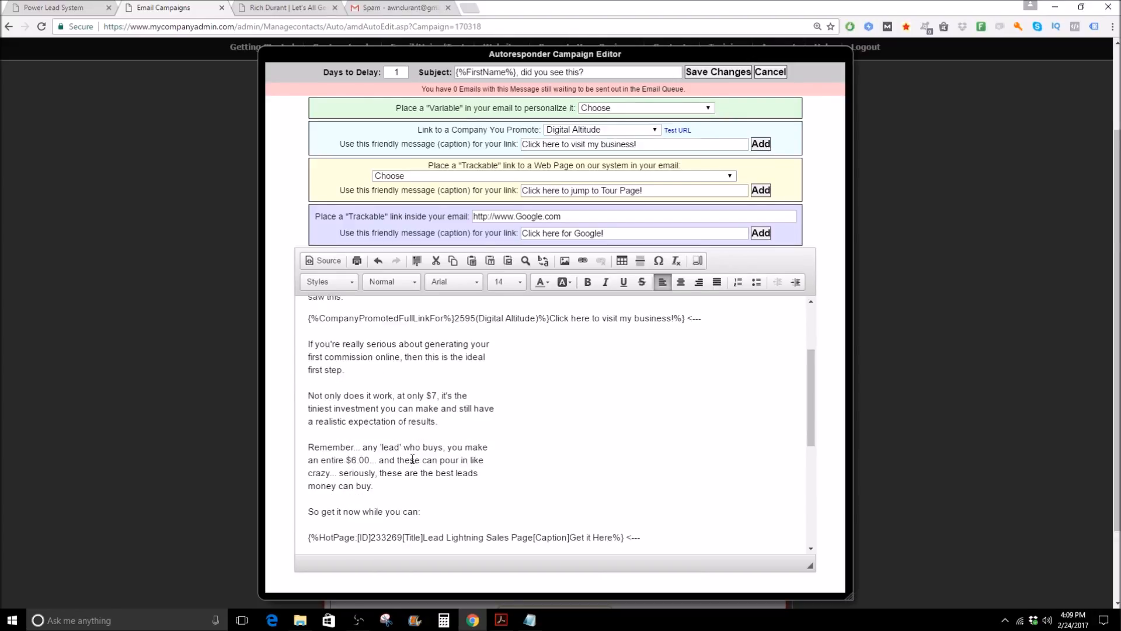
pyautogui.doubleClick(435, 396)
pyautogui.write('1 trial')
pyautogui.moveTo(374, 486); pyautogui.dragTo(292, 447)
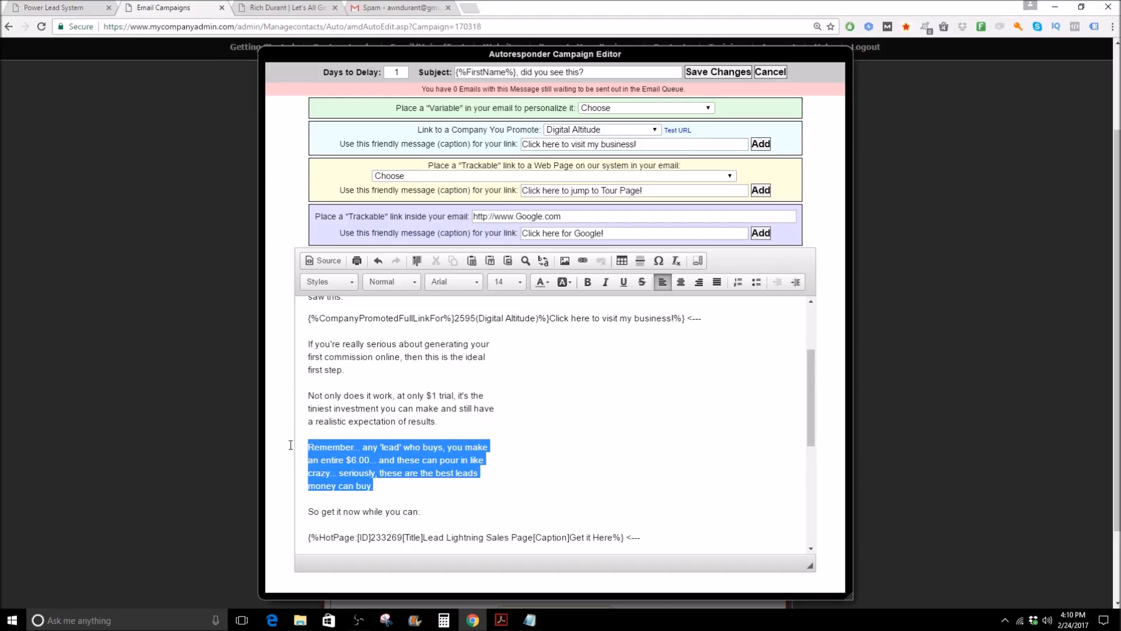
pyautogui.press('BackSpace')
pyautogui.press('BackSpace')
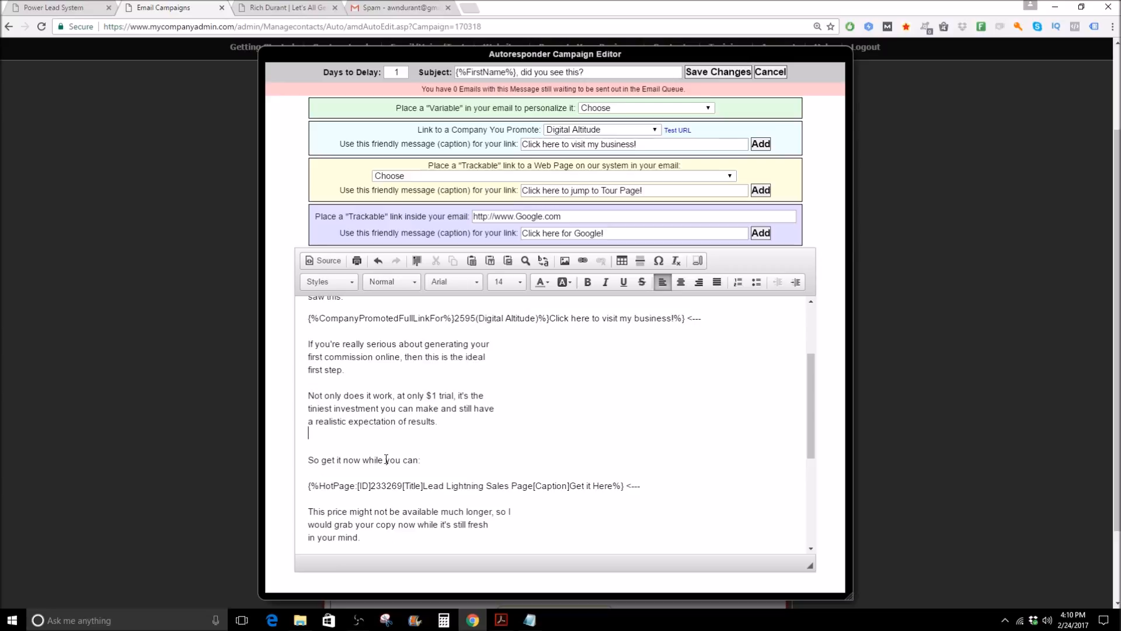
# Replace the "Get it Here" Lead Lightning link with the Digital Altitude link captioned "Click here to visit my business!" and save the email
pyautogui.moveTo(624, 485); pyautogui.dragTo(310, 486)
pyautogui.click(761, 143)
pyautogui.scroll(-2, 663, 425)
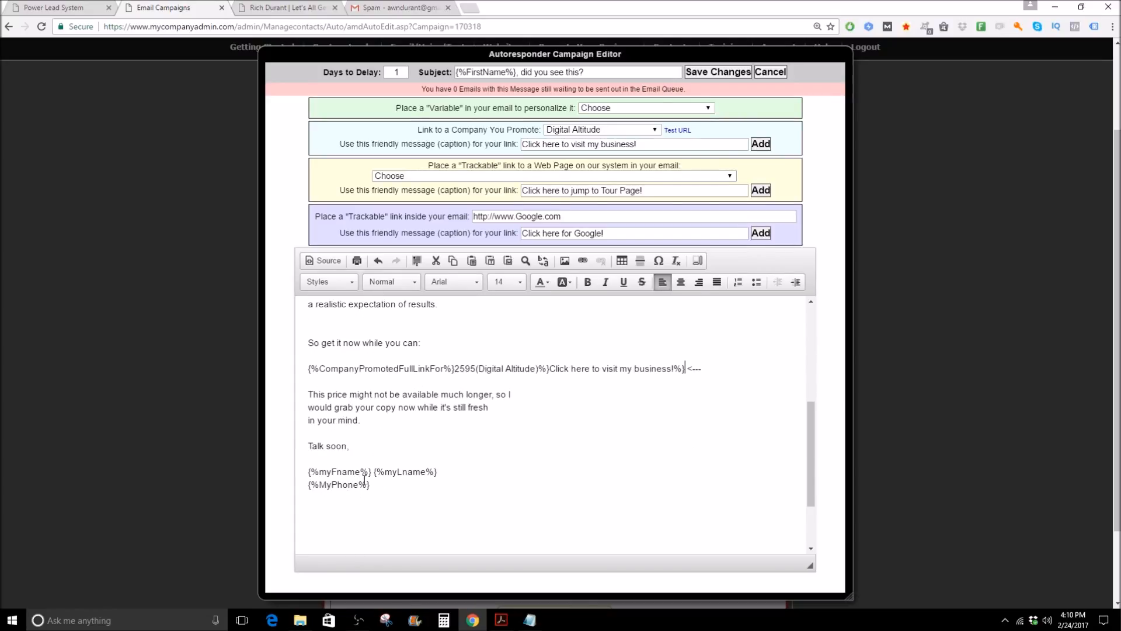
pyautogui.scroll(-2, 749, 413)
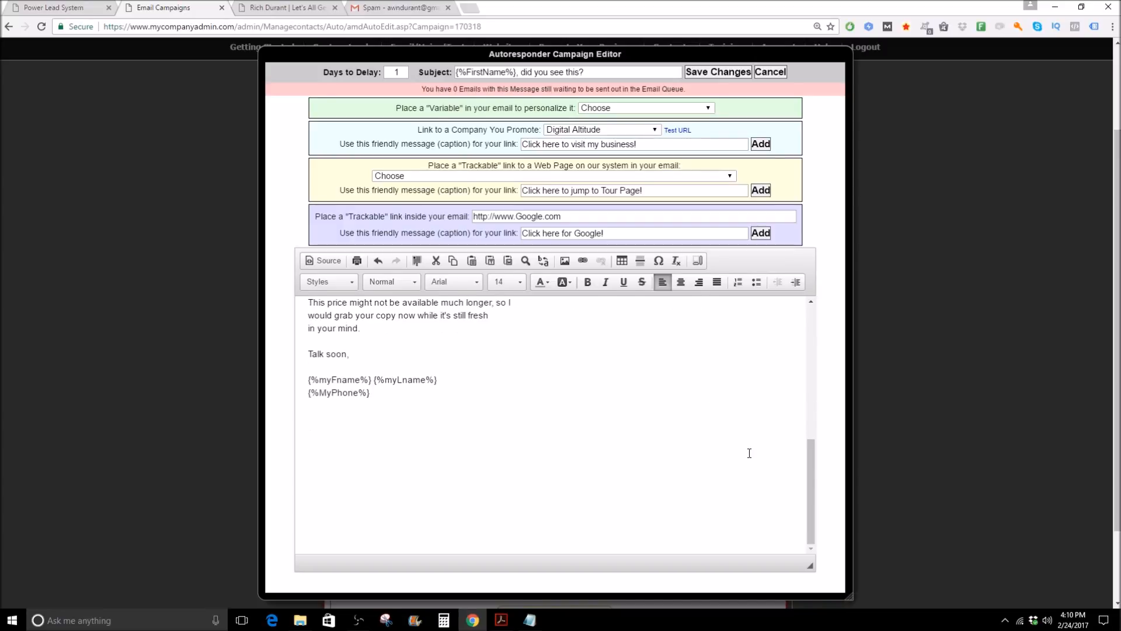
pyautogui.scroll(5, 465, 493)
pyautogui.scroll(-2, 344, 501)
pyautogui.scroll(-3, 345, 500)
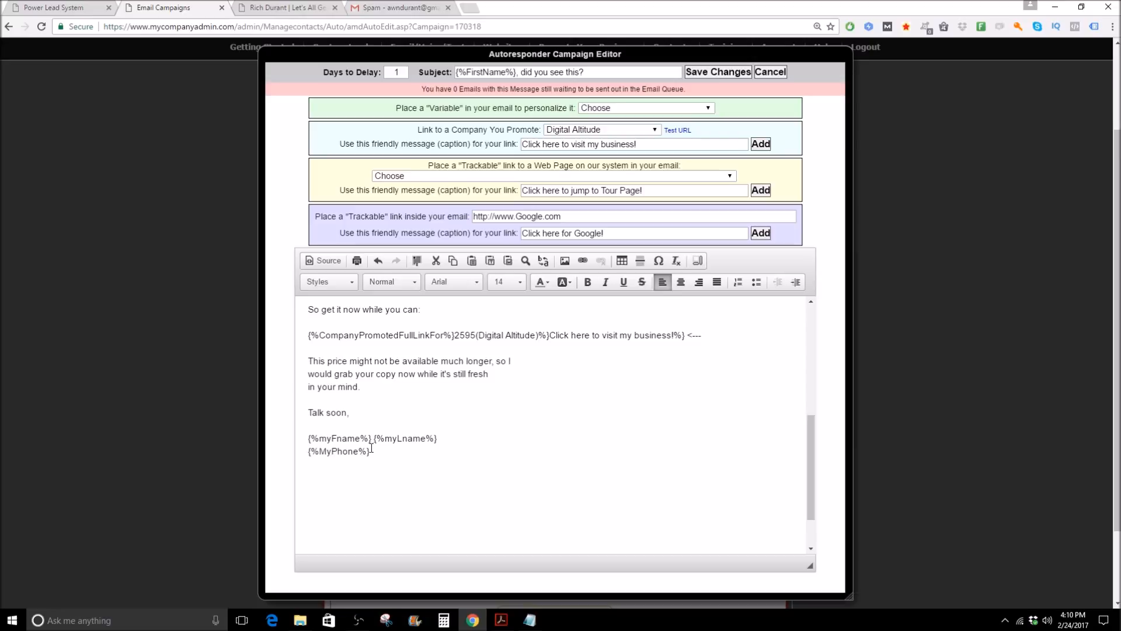
pyautogui.click(722, 73)
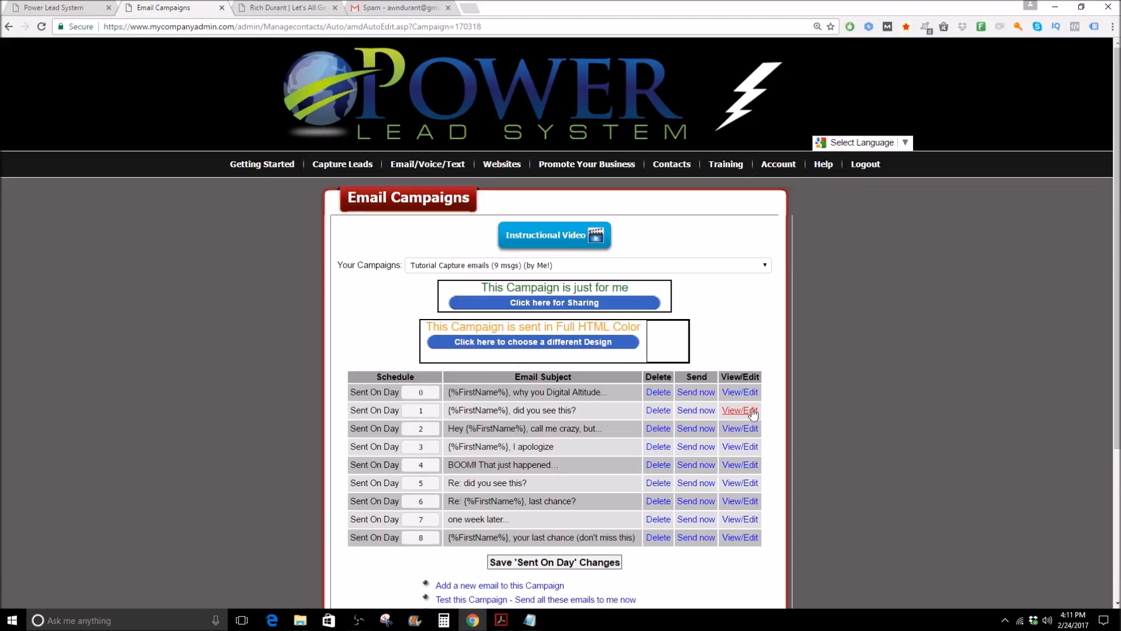
pyautogui.scroll(-2, 942, 481)
pyautogui.scroll(-2, 943, 481)
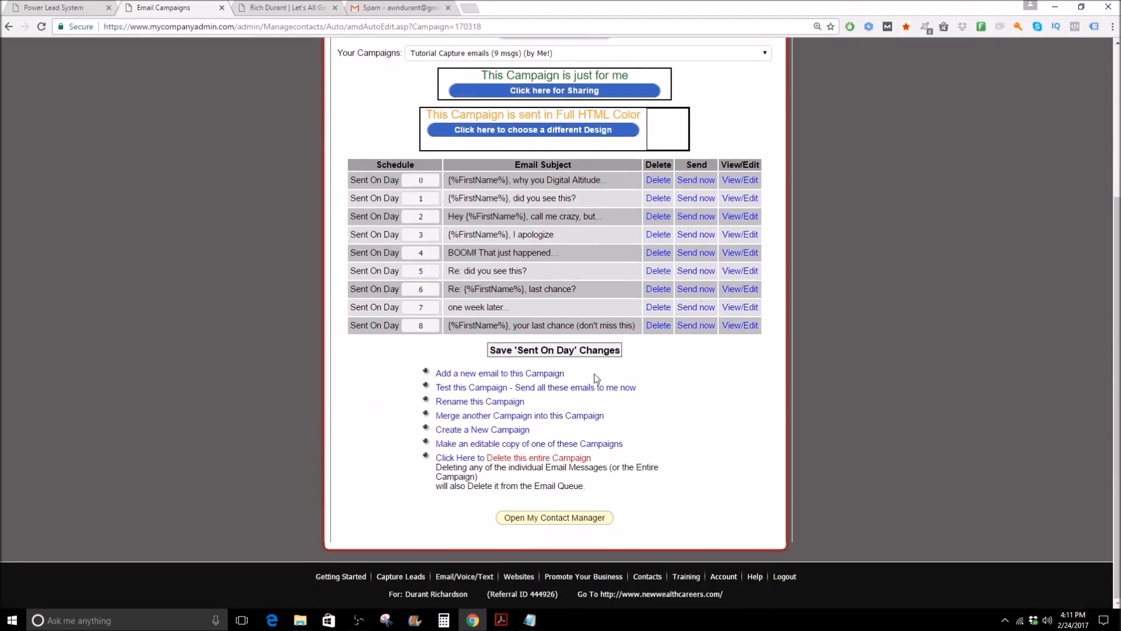
pyautogui.scroll(4, 658, 420)
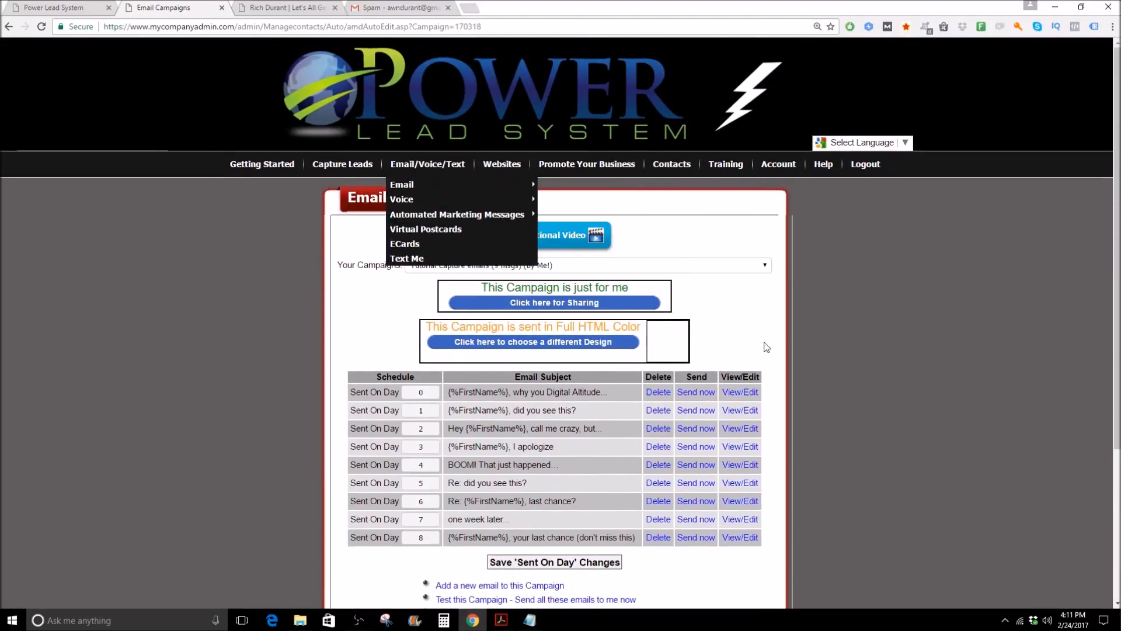
pyautogui.moveTo(453, 175)
pyautogui.moveTo(420, 185)
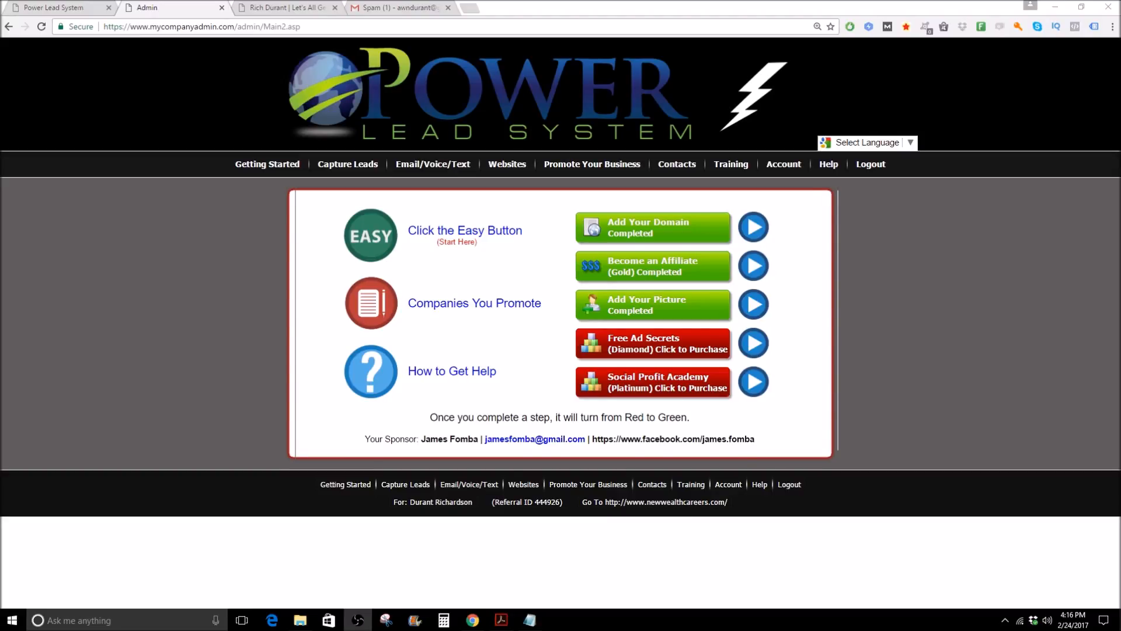
pyautogui.click(179, 3)
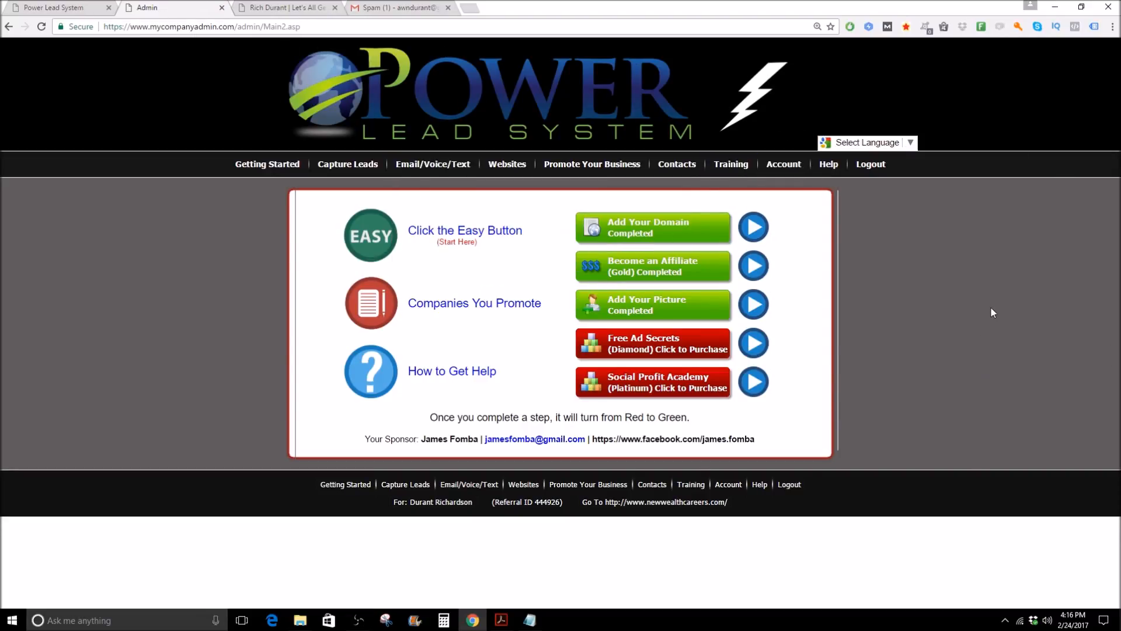
pyautogui.moveTo(506, 167)
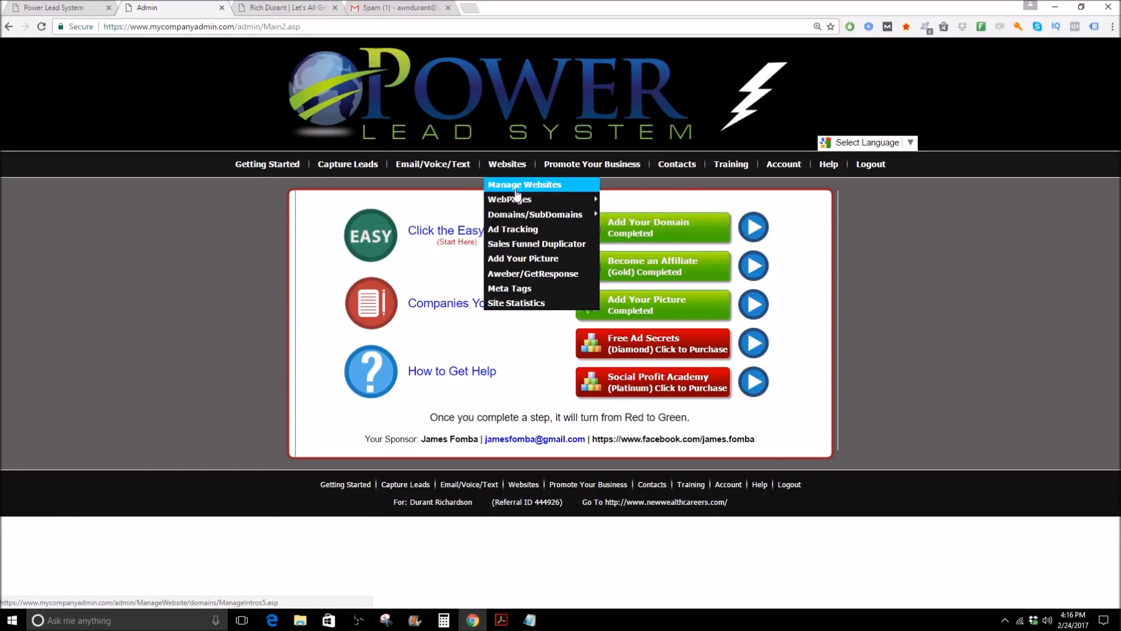
pyautogui.click(512, 184)
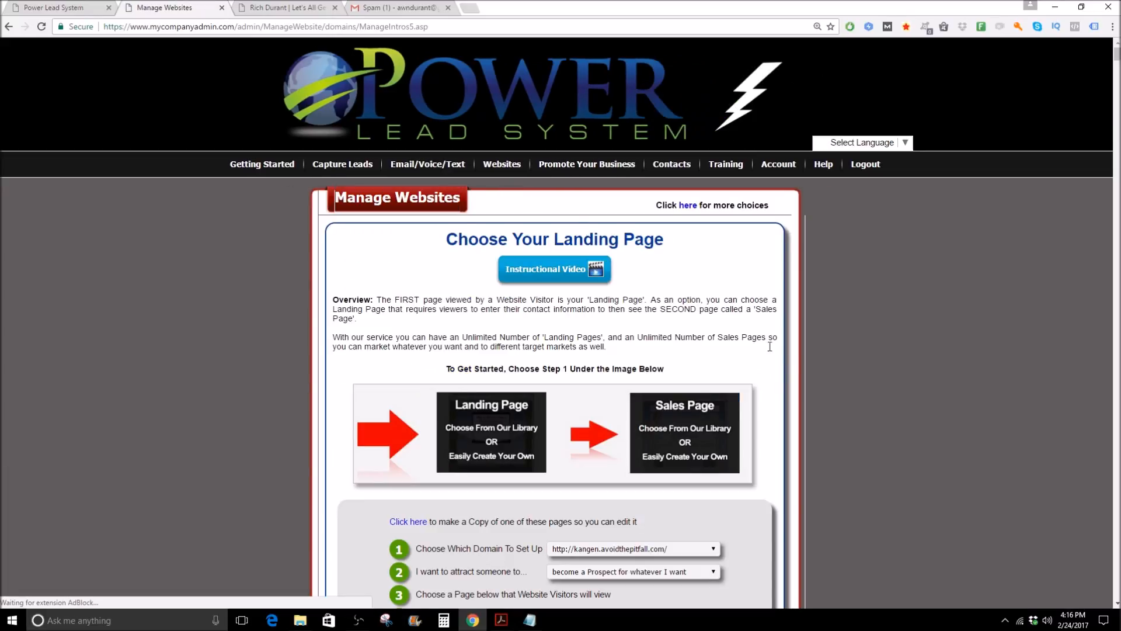
pyautogui.scroll(-3, 866, 388)
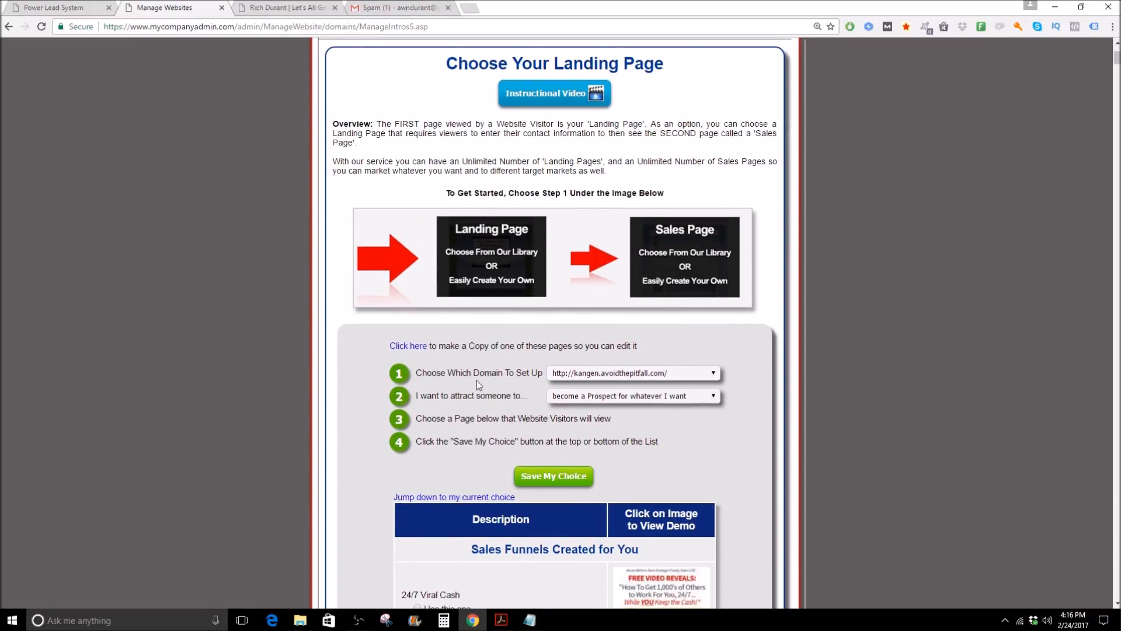
pyautogui.click(667, 374)
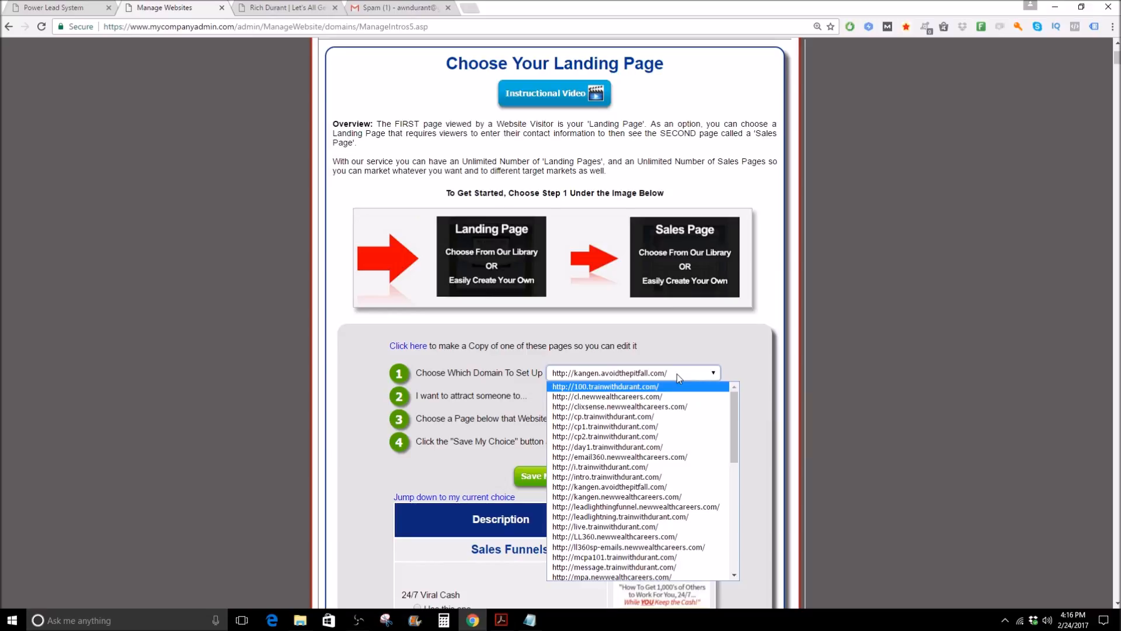
pyautogui.scroll(-10, 675, 443)
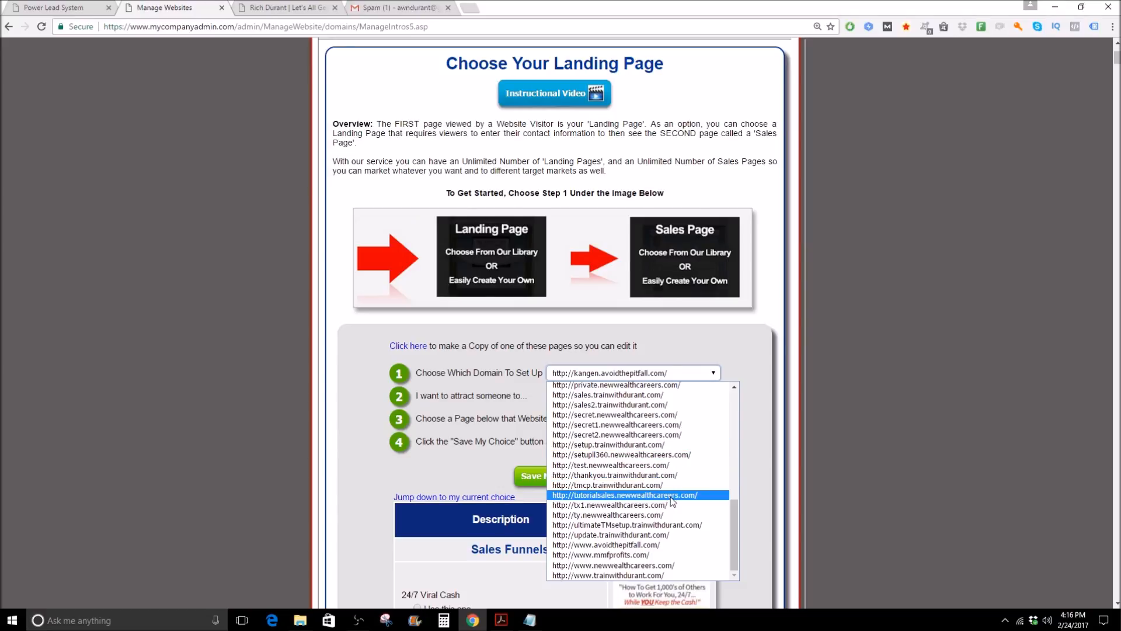
pyautogui.click(669, 495)
pyautogui.click(580, 479)
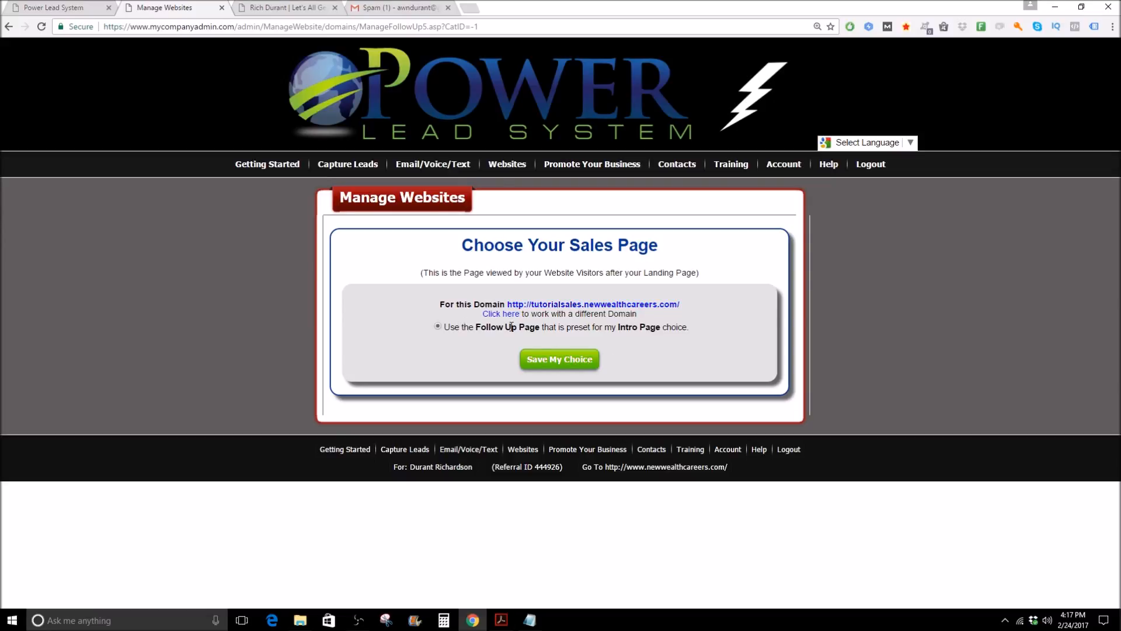
pyautogui.click(562, 360)
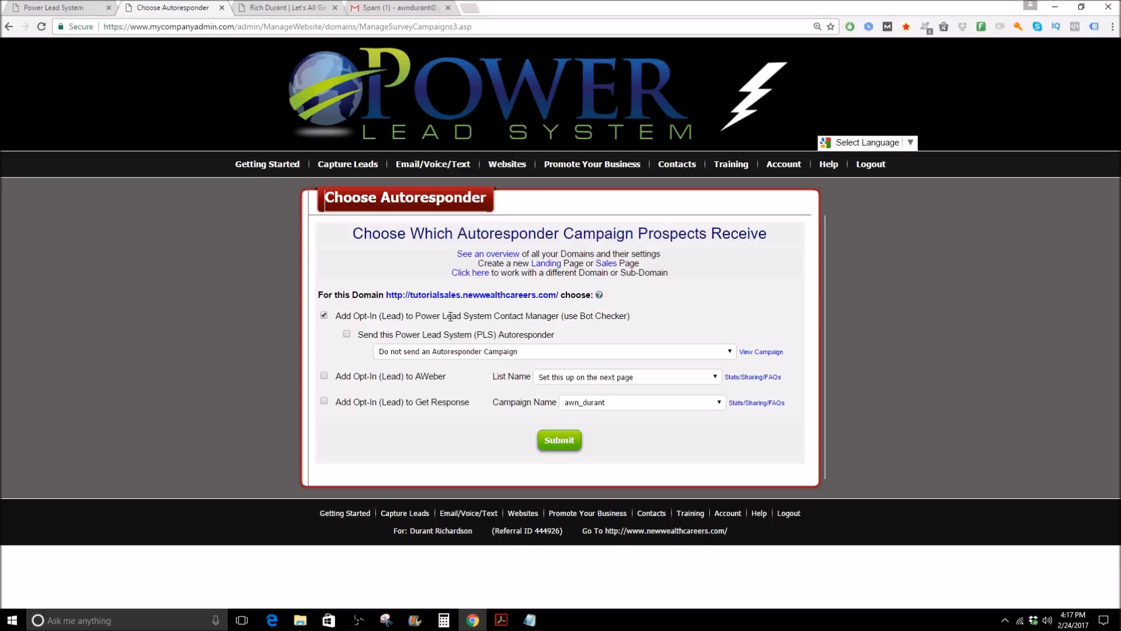
# Set the domain's opt-ins to go to AWeber, check the available Get Response campaign names, and submit the autoresponder choice
pyautogui.click(323, 376)
pyautogui.click(645, 402)
pyautogui.click(672, 402)
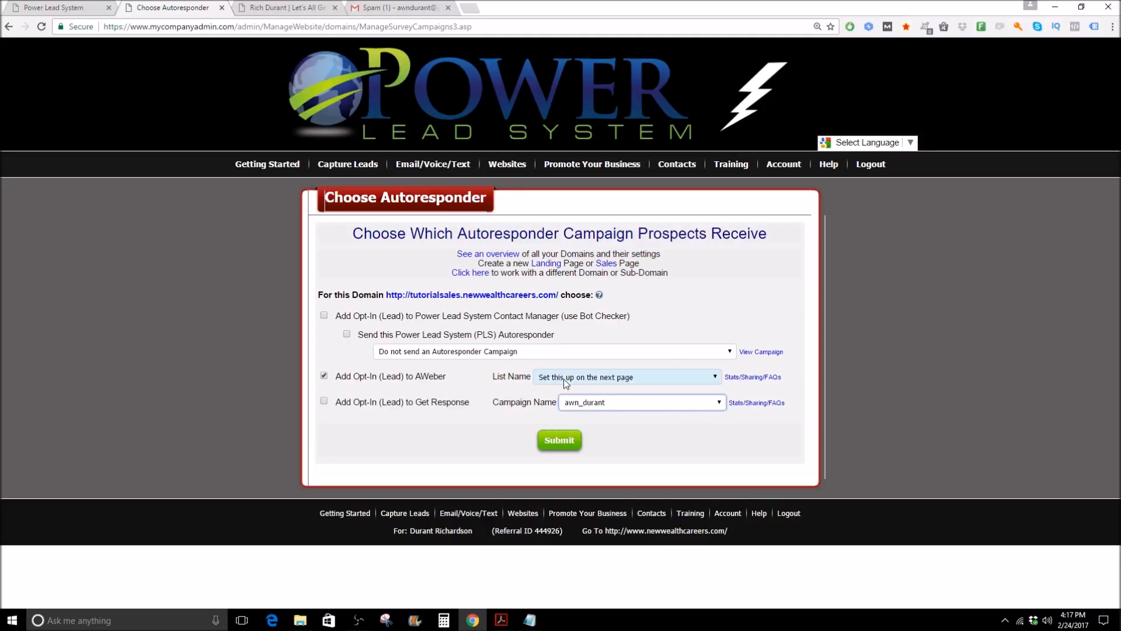
pyautogui.click(661, 404)
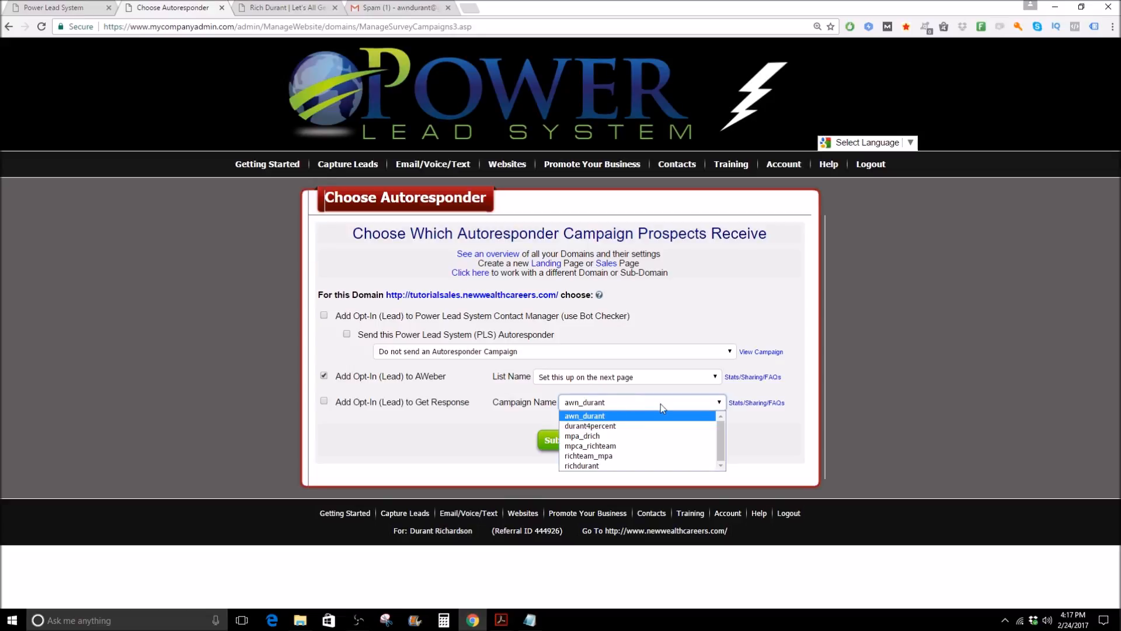
pyautogui.click(661, 404)
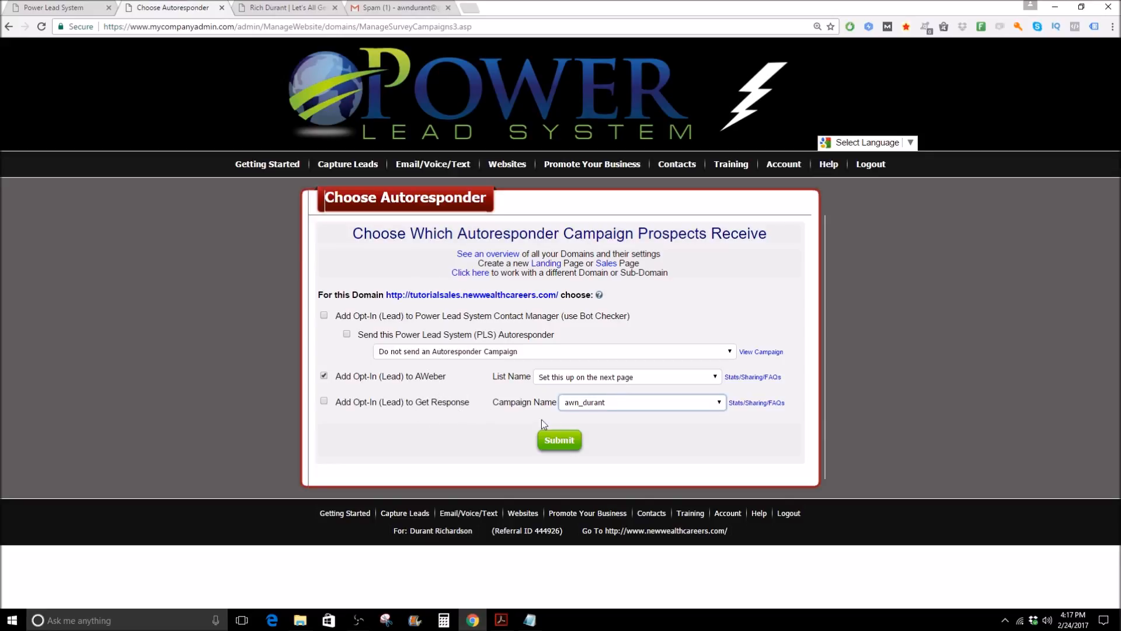
pyautogui.click(620, 407)
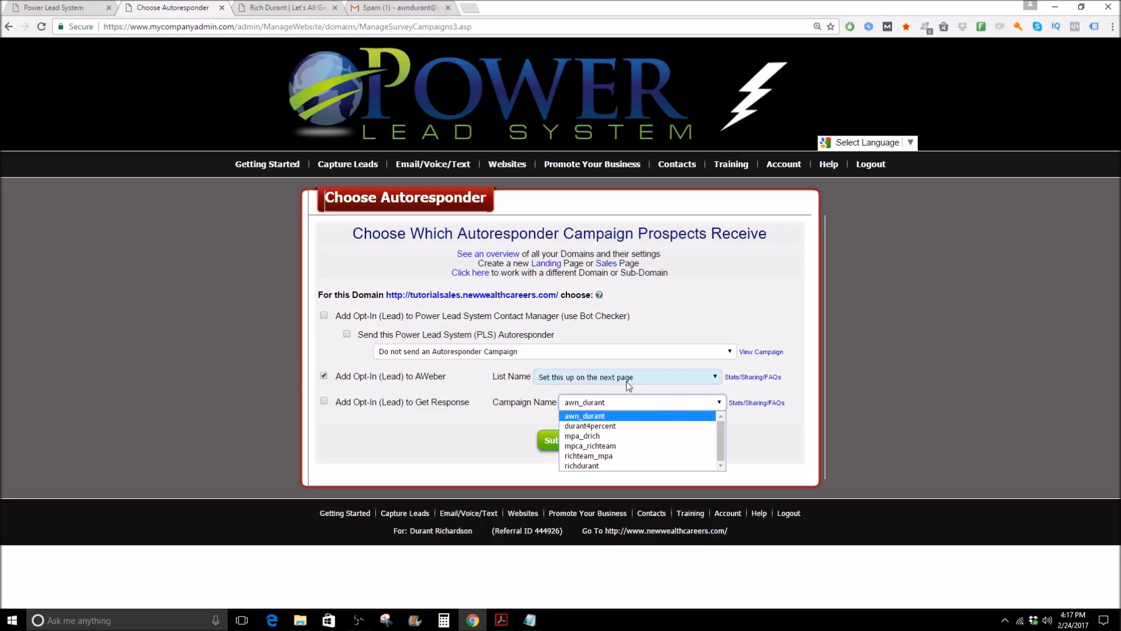
pyautogui.click(414, 431)
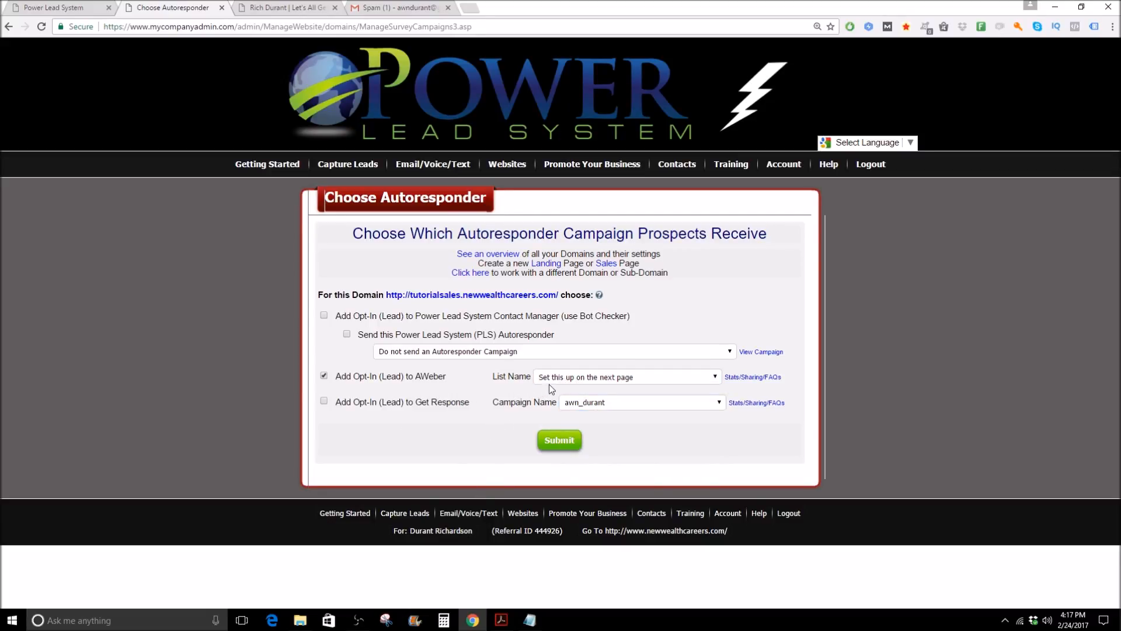
pyautogui.click(570, 445)
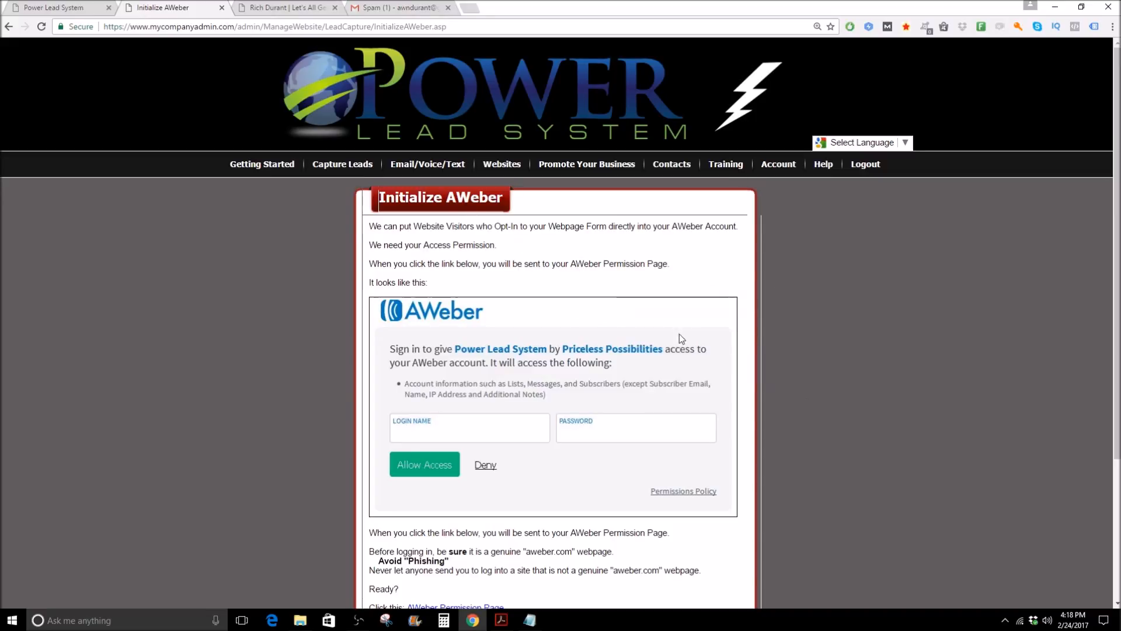
# Review the AWeber initialization instructions, including the permission link and the box for the authorization code
pyautogui.scroll(-2, 706, 334)
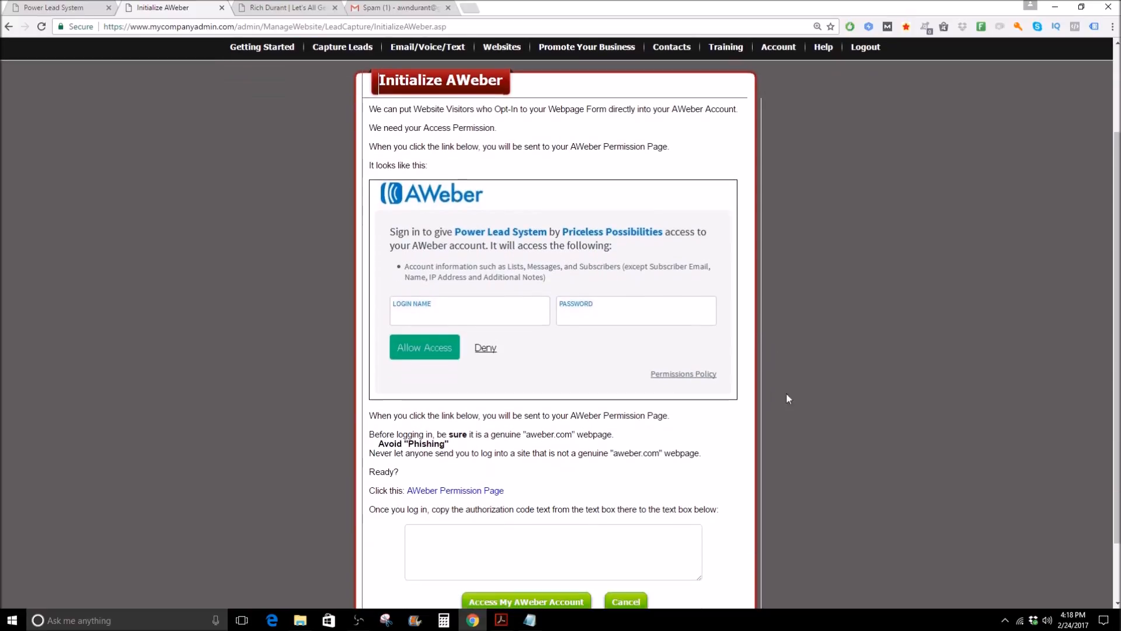
pyautogui.scroll(-1, 780, 415)
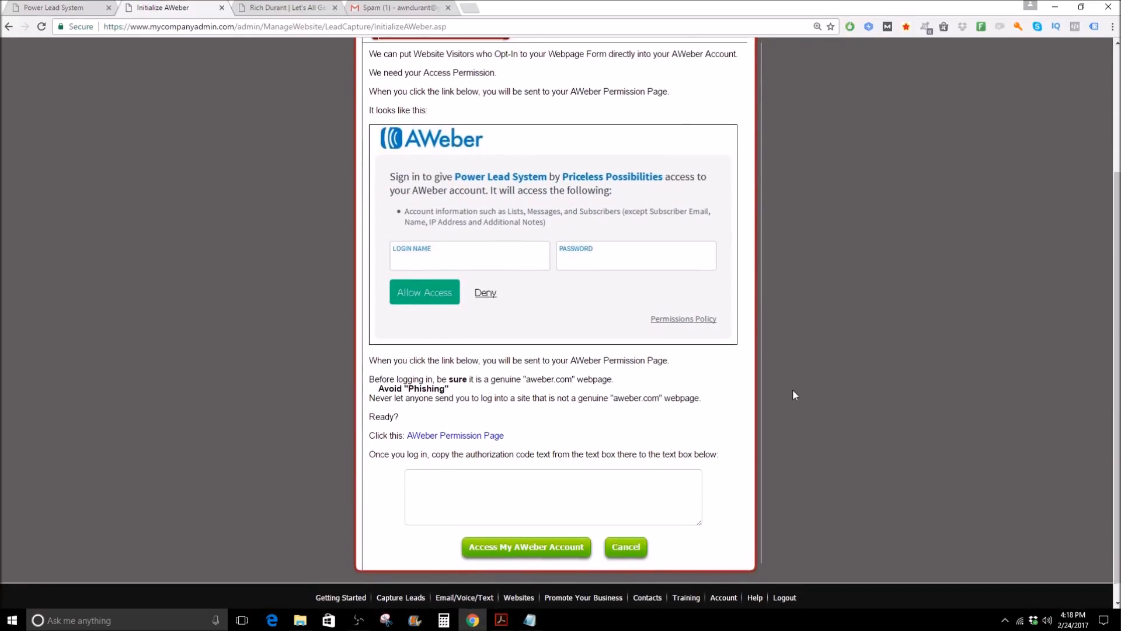
pyautogui.scroll(2, 793, 395)
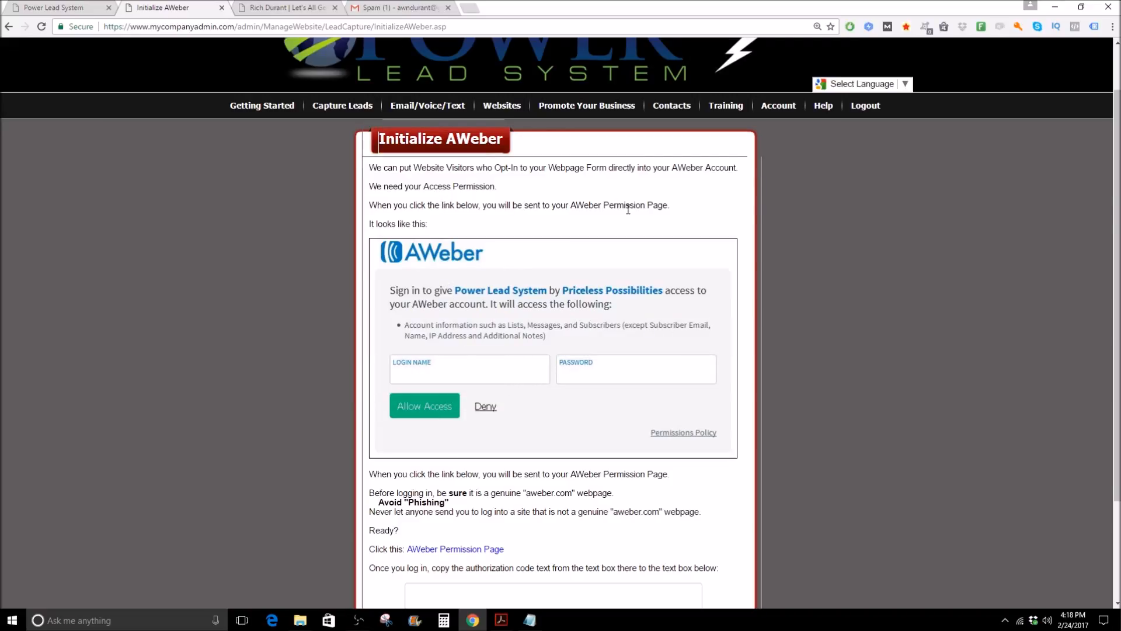
pyautogui.scroll(-3, 627, 209)
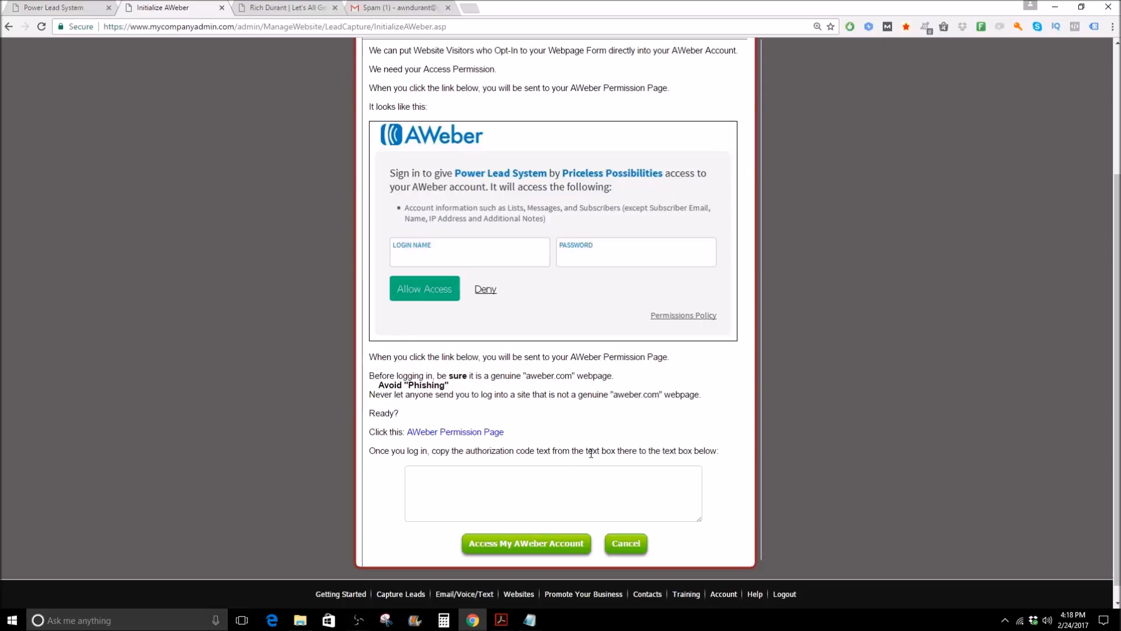
pyautogui.click(550, 470)
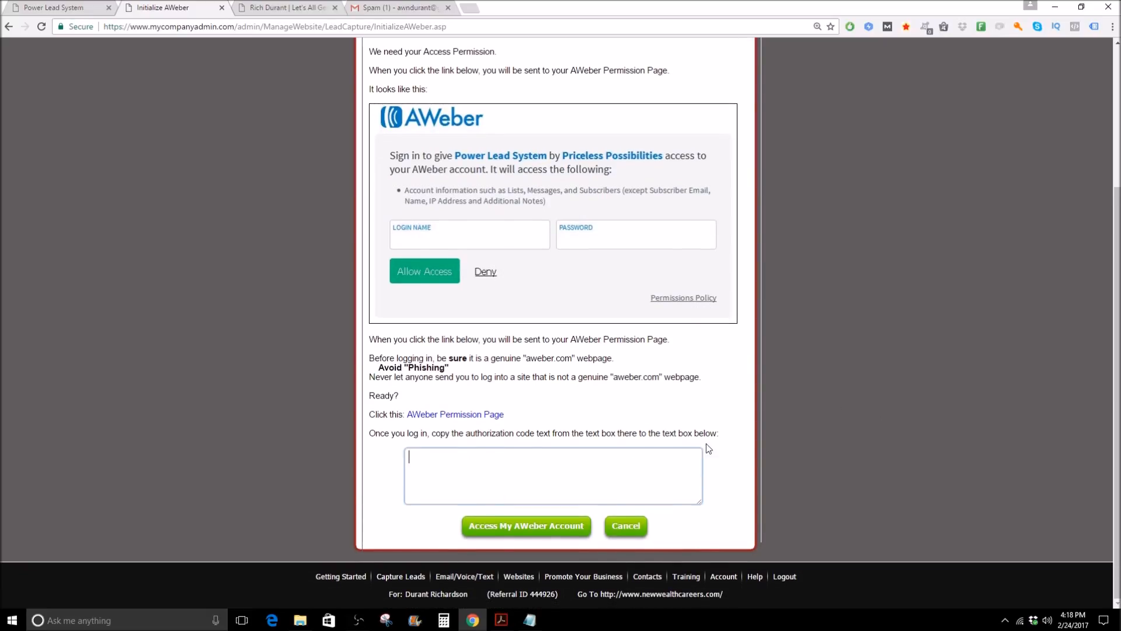
# View the AWeber Permission Page's sign-in form, close it, and look over the initialization instructions again
pyautogui.click(453, 415)
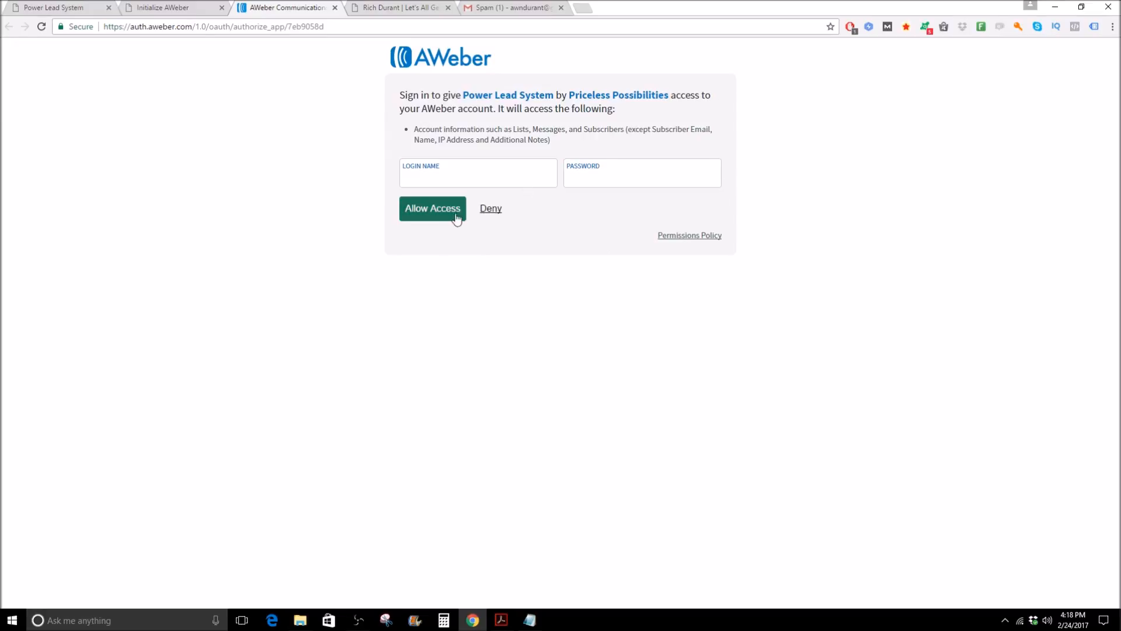
pyautogui.click(530, 176)
pyautogui.click(201, 7)
pyautogui.click(315, 13)
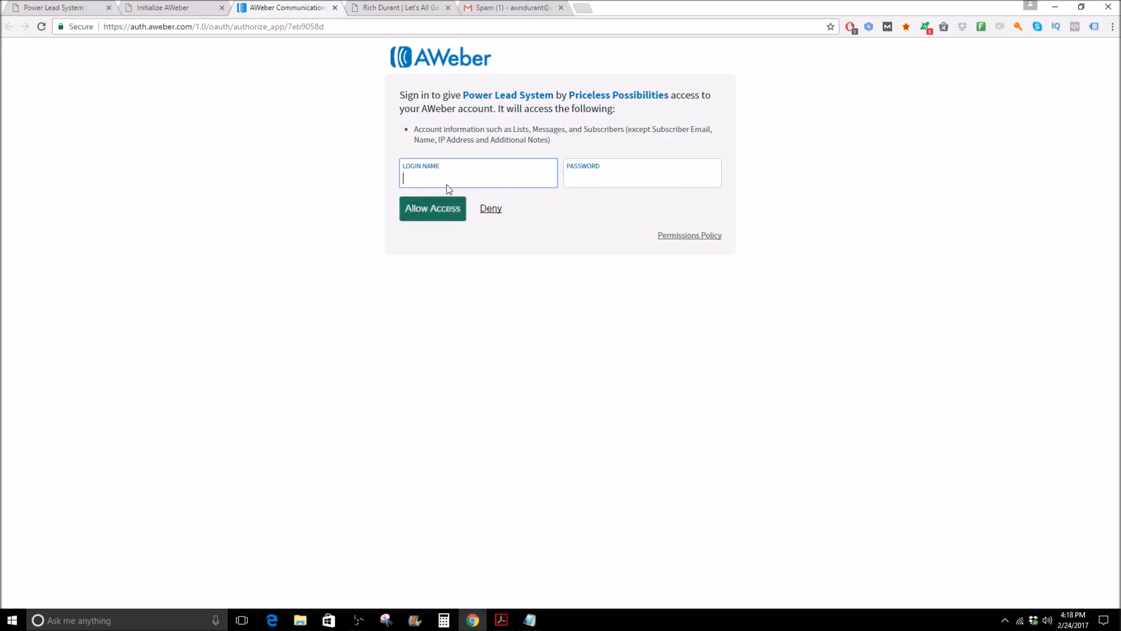
pyautogui.click(335, 9)
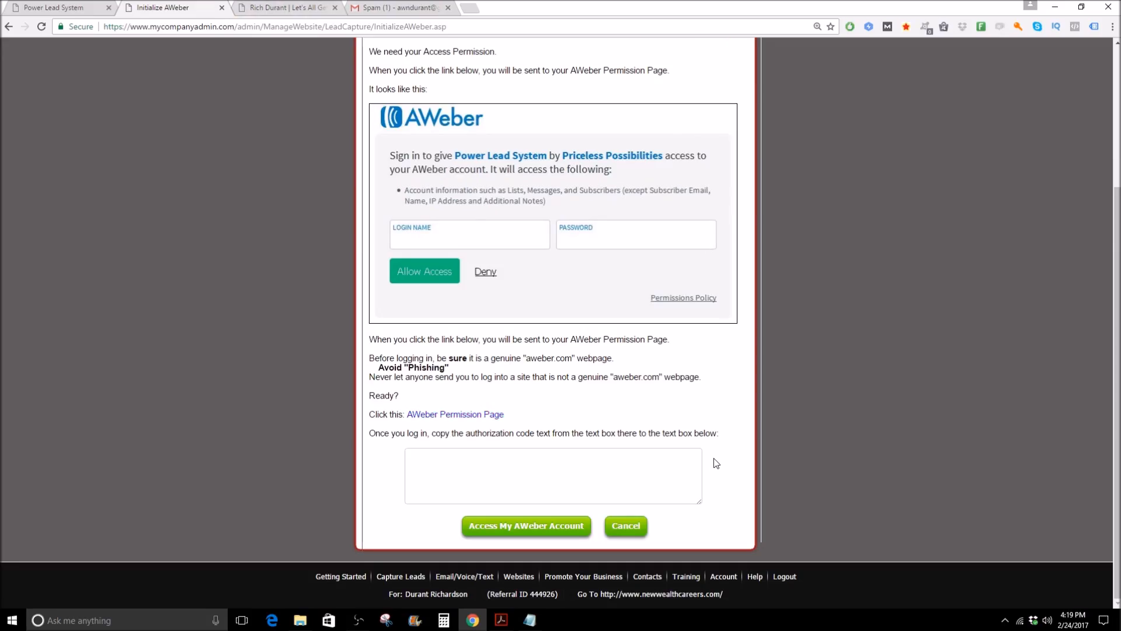
pyautogui.scroll(3, 868, 345)
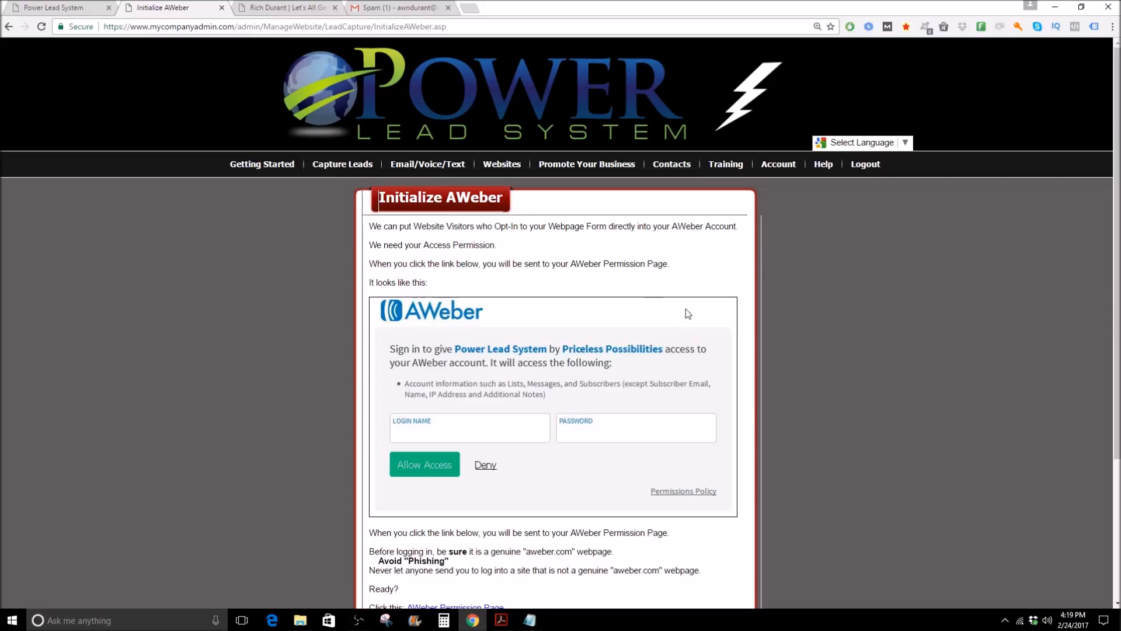
pyautogui.scroll(-3, 724, 303)
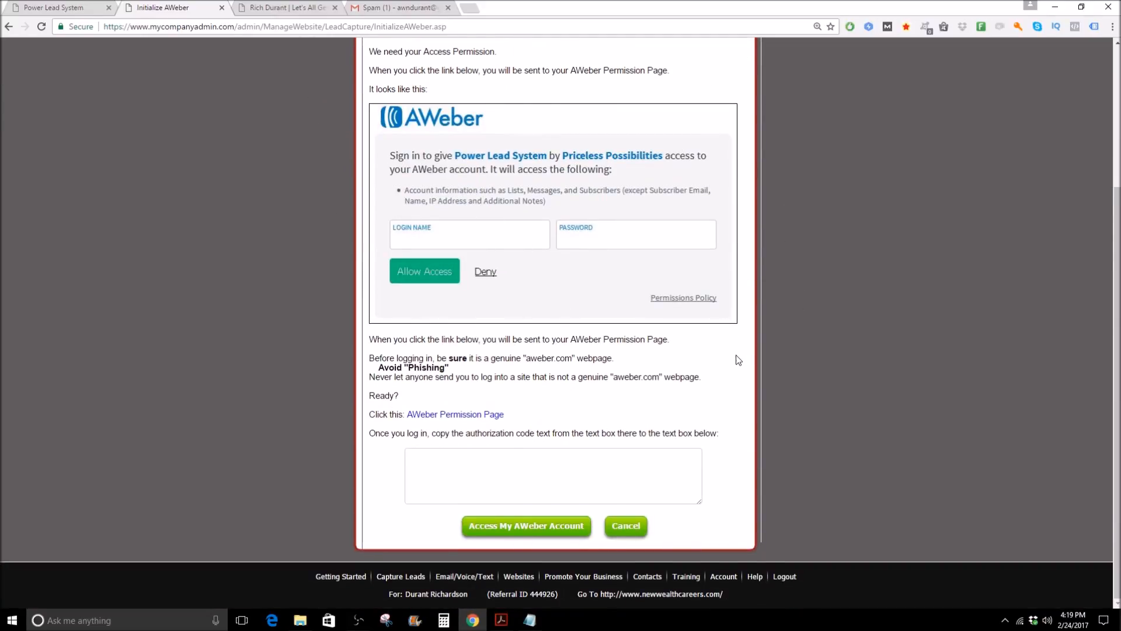
# Open the GetResponse login page in a new browser tab and log in with the saved credentials
pyautogui.click(472, 8)
pyautogui.write('get')
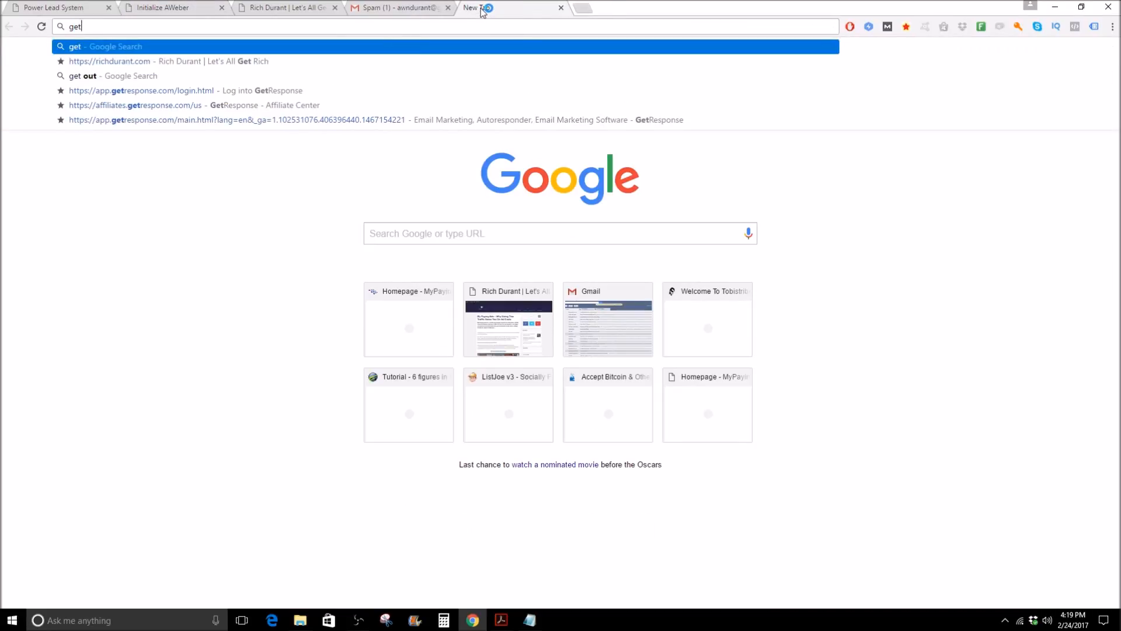
pyautogui.click(416, 90)
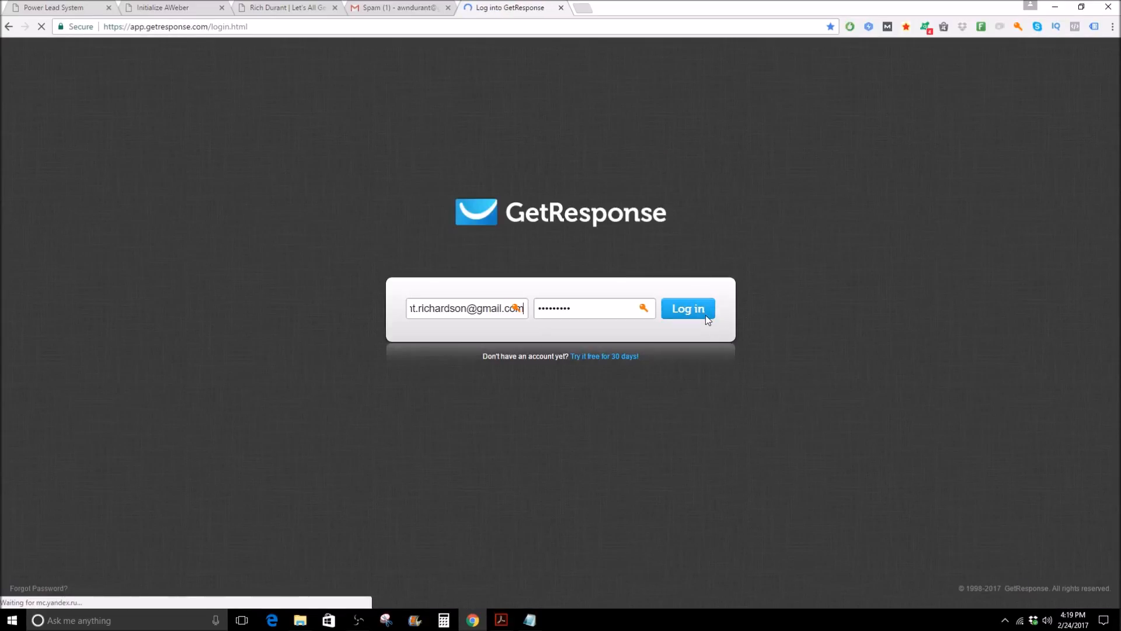
pyautogui.click(701, 310)
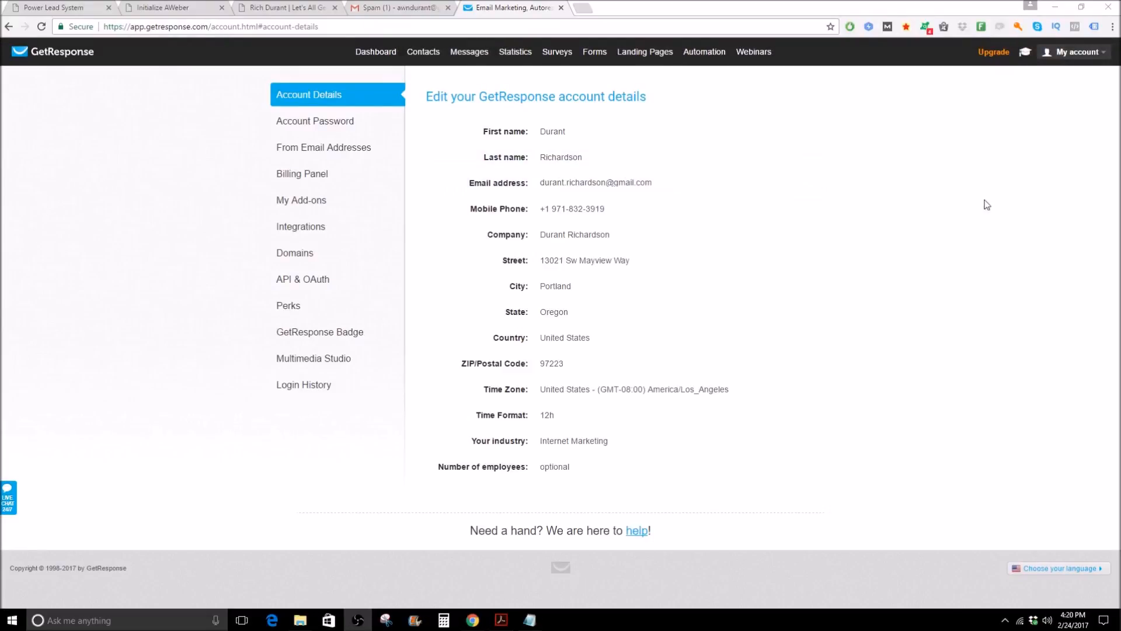
# From the GetResponse account details, open the API & OAuth settings and copy the default API key
pyautogui.click(1089, 58)
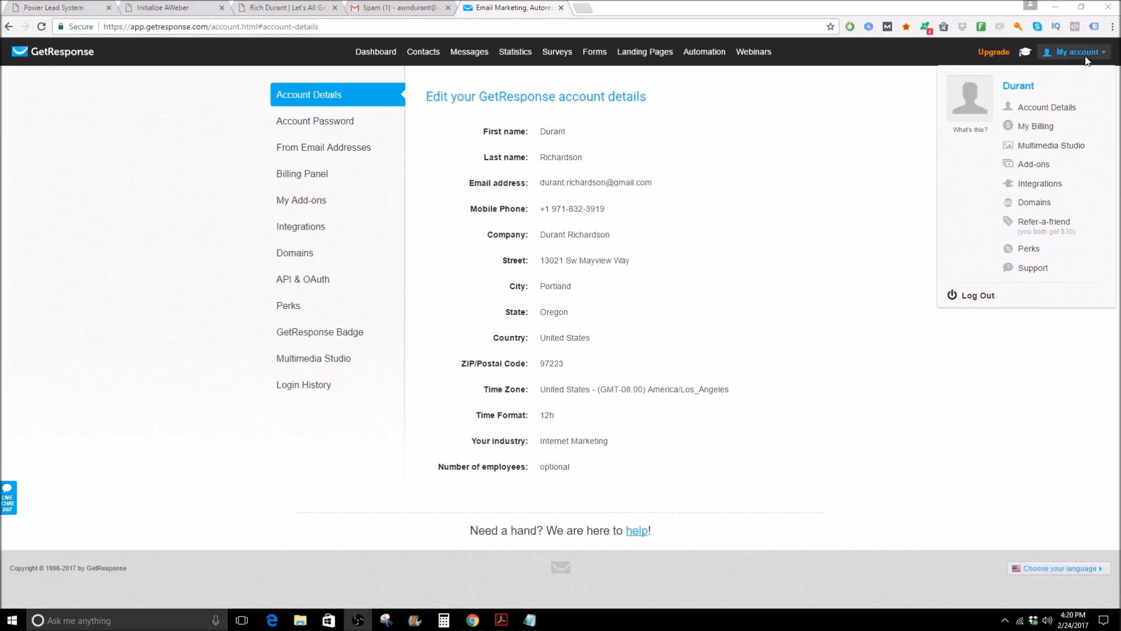
pyautogui.click(1059, 112)
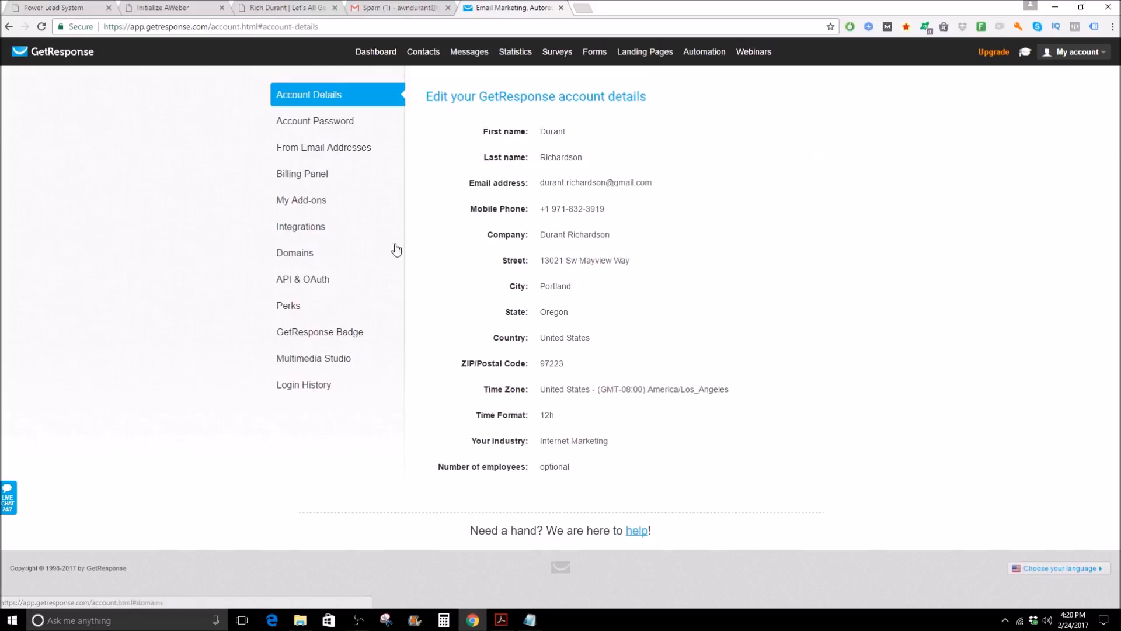
pyautogui.click(303, 281)
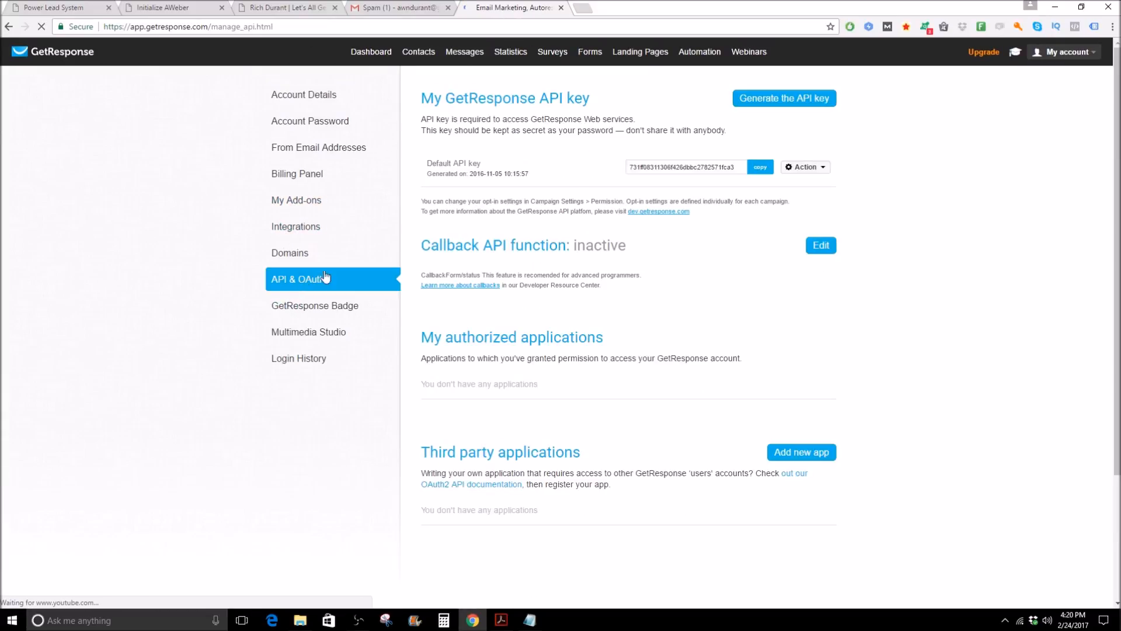
pyautogui.click(756, 171)
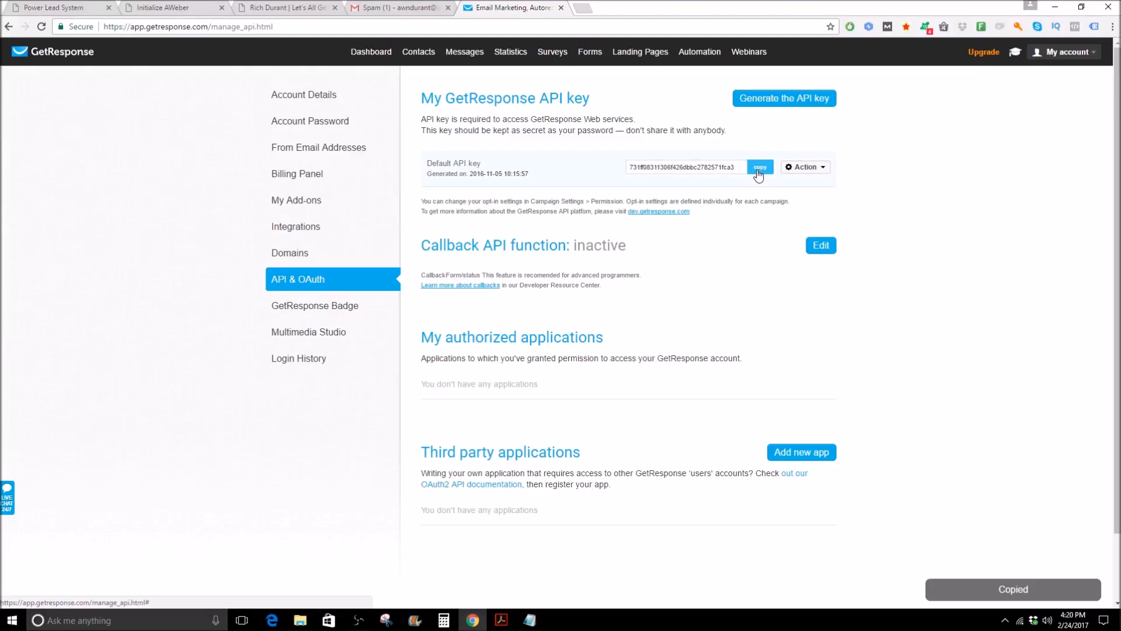
# Switch back to the Initialize AWeber page in Power Lead System and return to its beginning
pyautogui.click(248, 6)
pyautogui.click(180, 7)
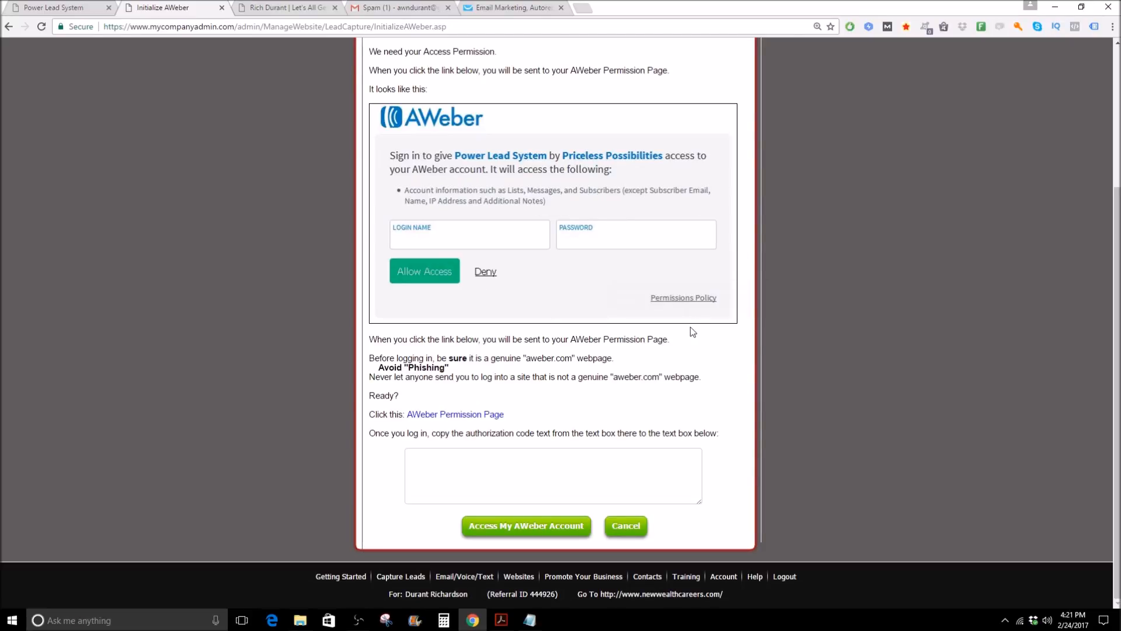
pyautogui.scroll(3, 817, 355)
pyautogui.moveTo(819, 200)
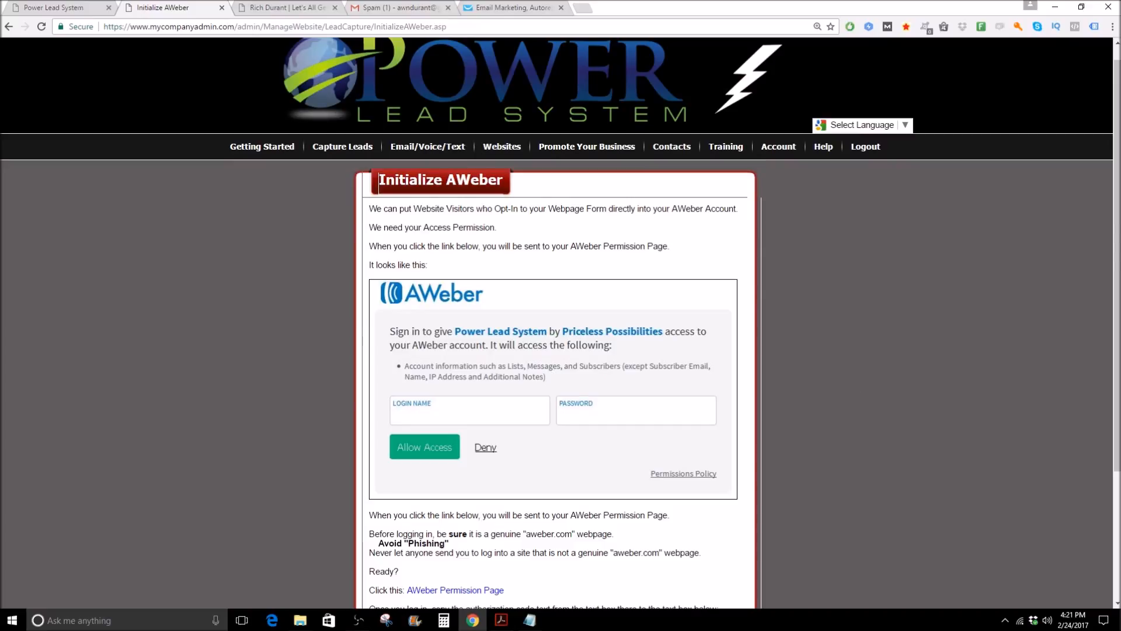